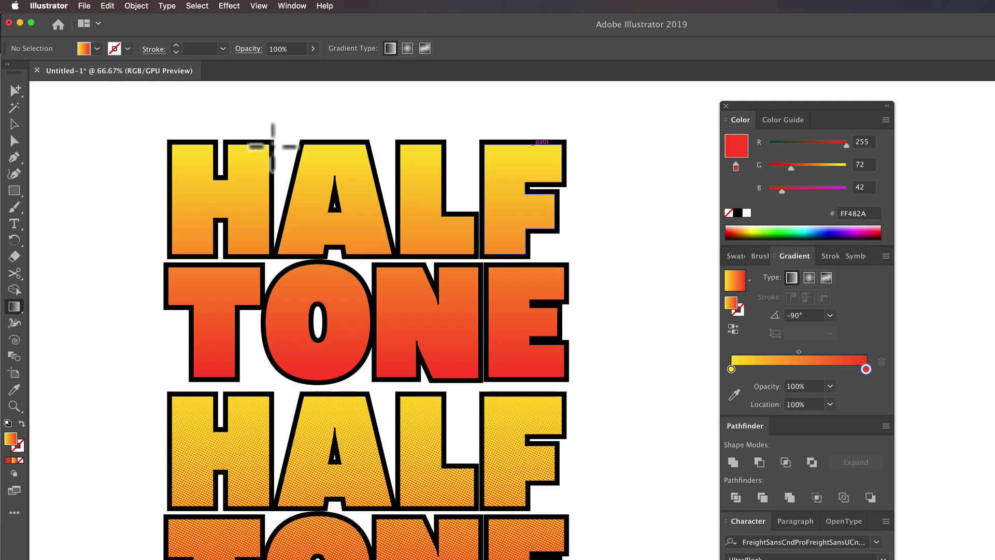
# Step: Delete the lower halftone HALF TONE copy, keeping the 9.9 in wide gradient lettering group
pyautogui.click(14, 124)
pyautogui.click(362, 466)
pyautogui.press('Delete')
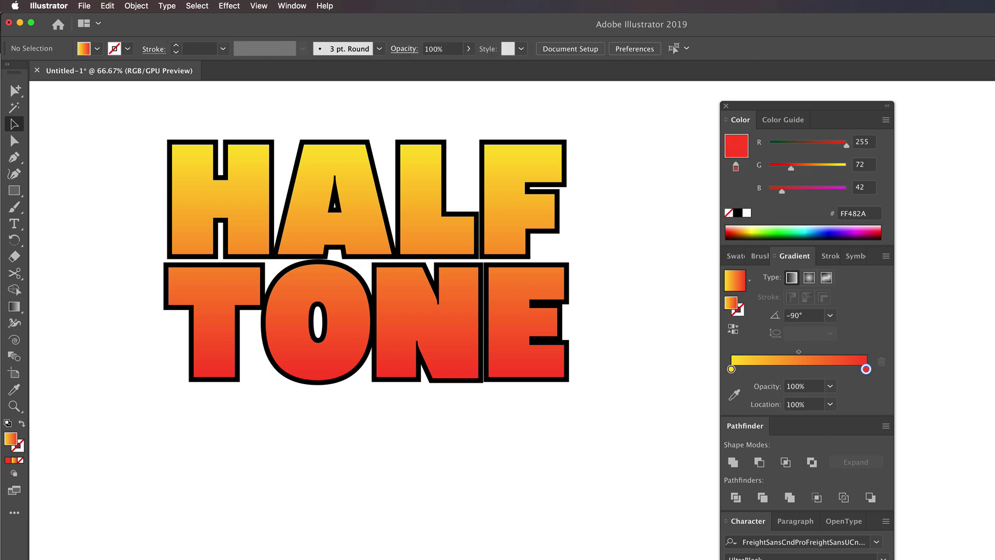
pyautogui.scroll(3, 455, 533)
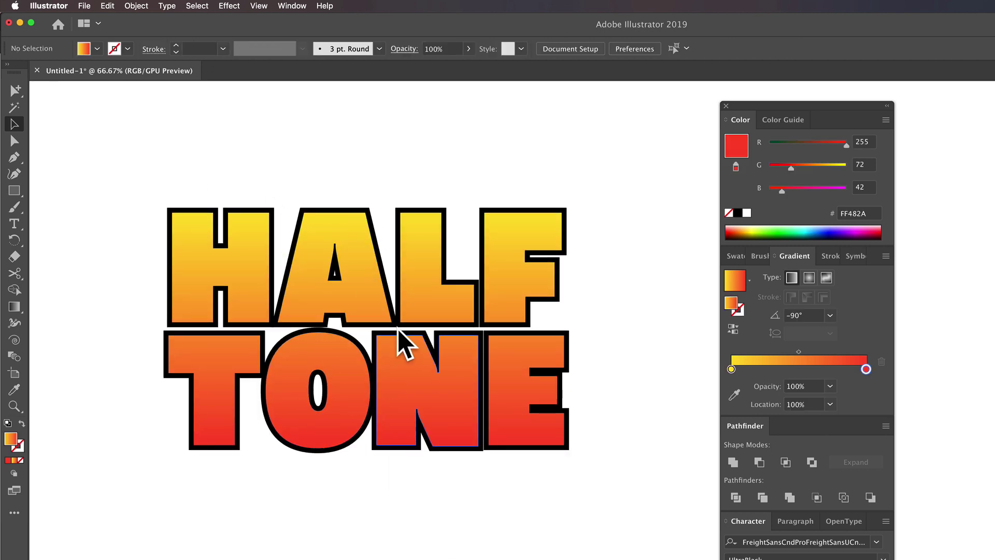
pyautogui.click(232, 254)
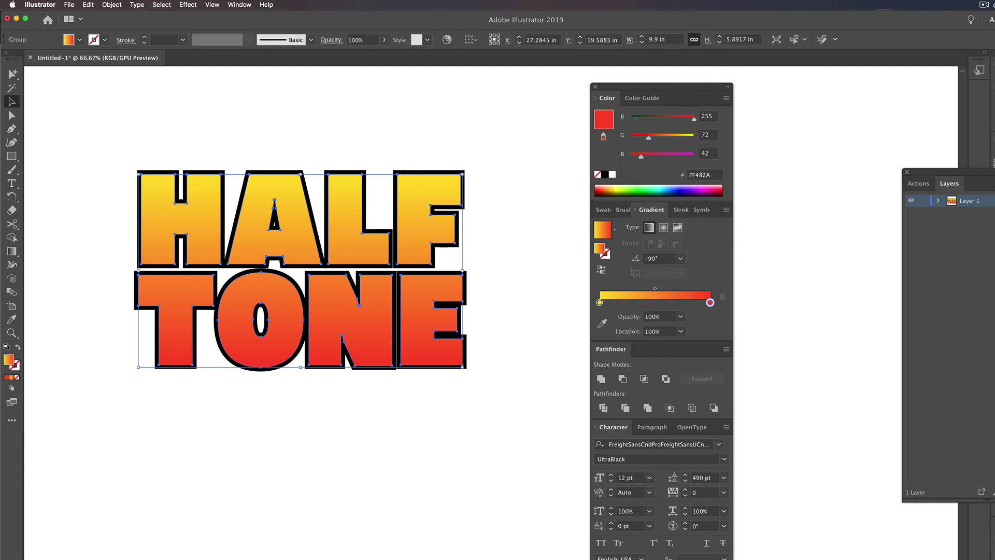
# Step: Create a new Photoshop document 10 × 6 inches at 1200 ppi
pyautogui.press('super+Tab')
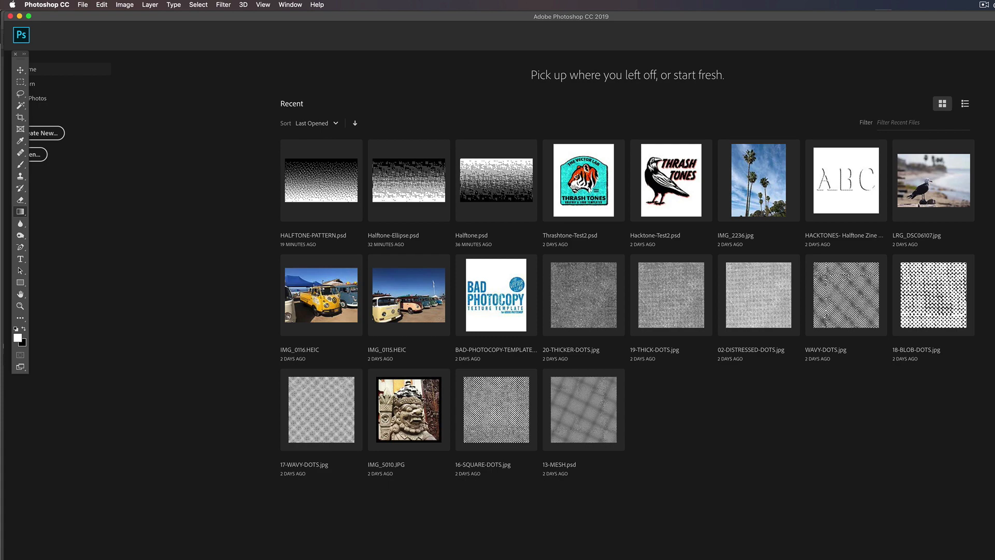
pyautogui.press('super+n')
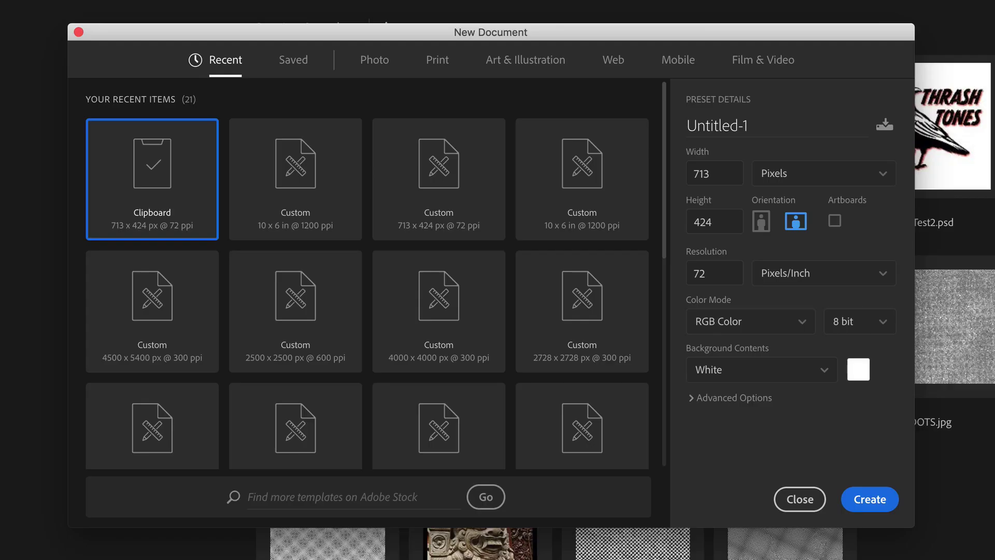
pyautogui.click(795, 174)
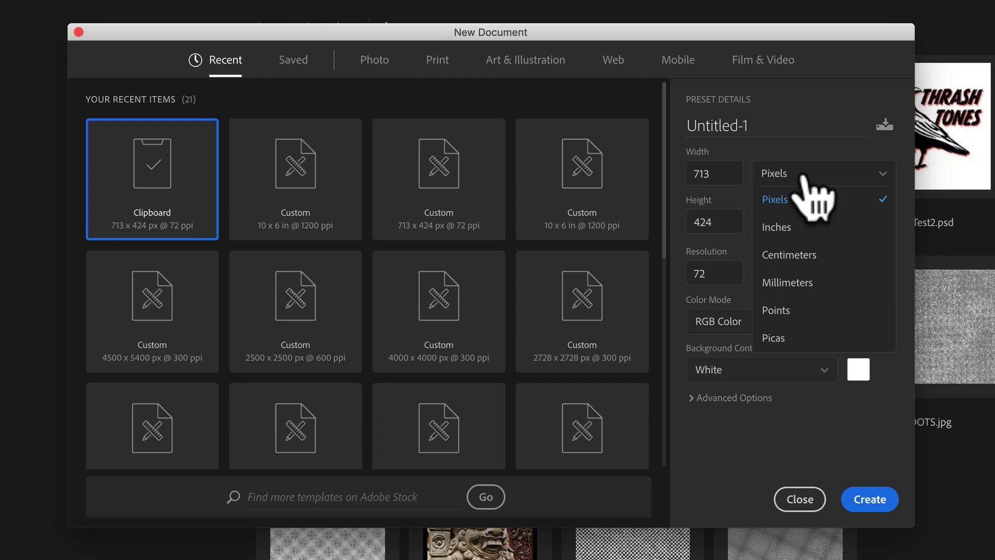
pyautogui.click(813, 228)
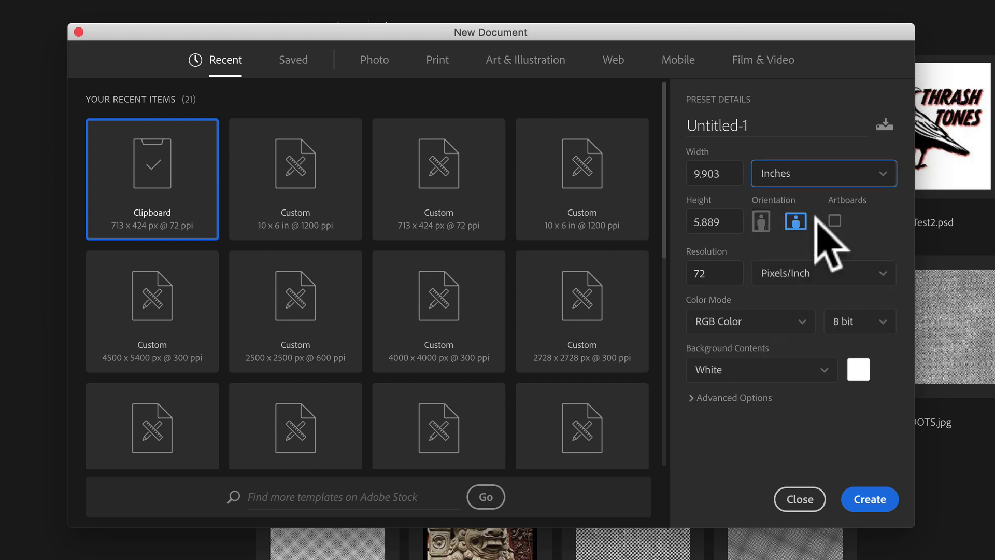
pyautogui.click(740, 173)
pyautogui.press('super+a')
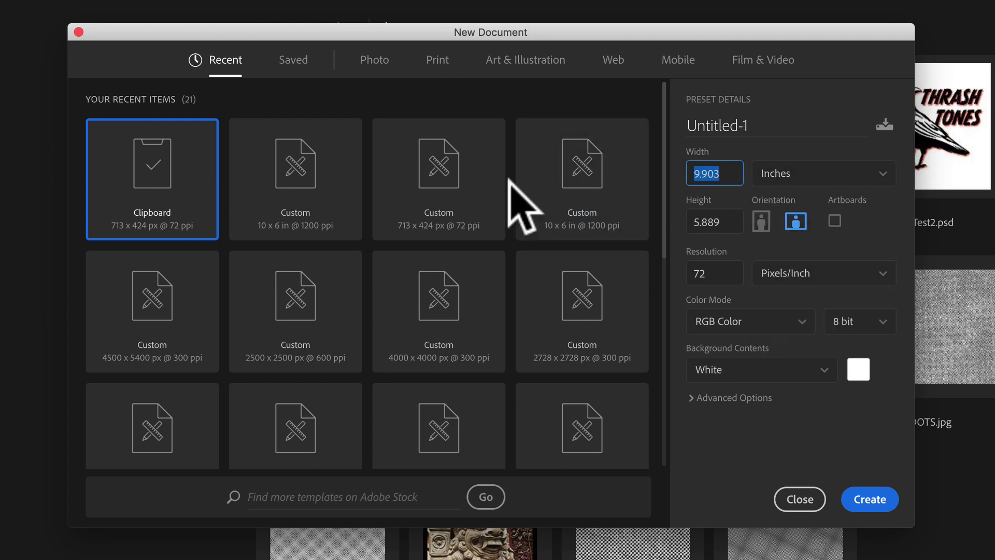
pyautogui.write('10')
pyautogui.press('Tab')
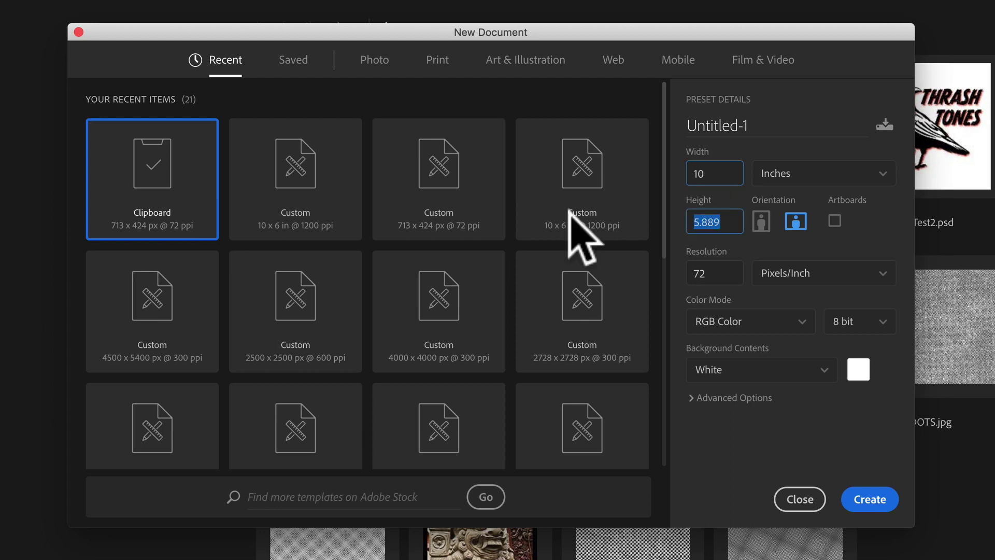
pyautogui.write('6')
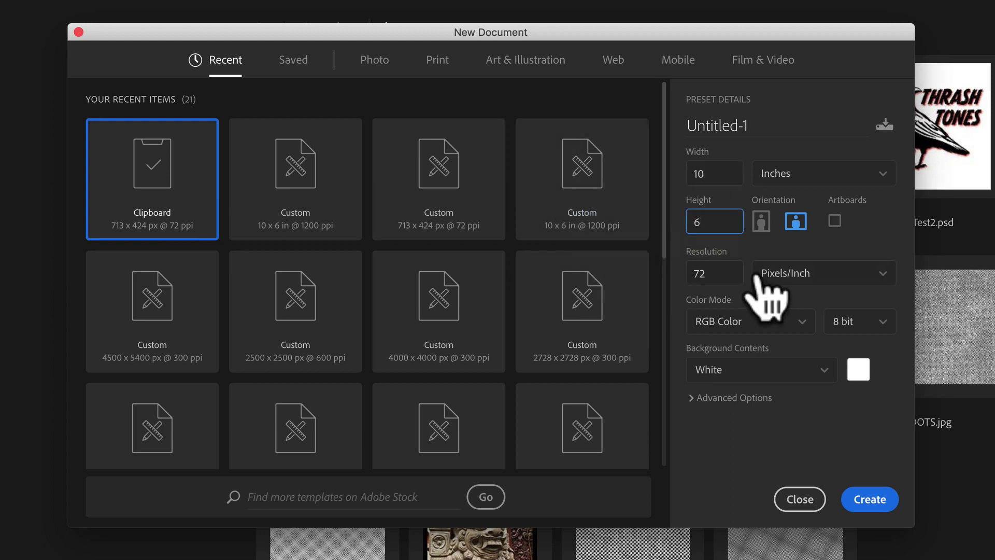
pyautogui.press('Tab')
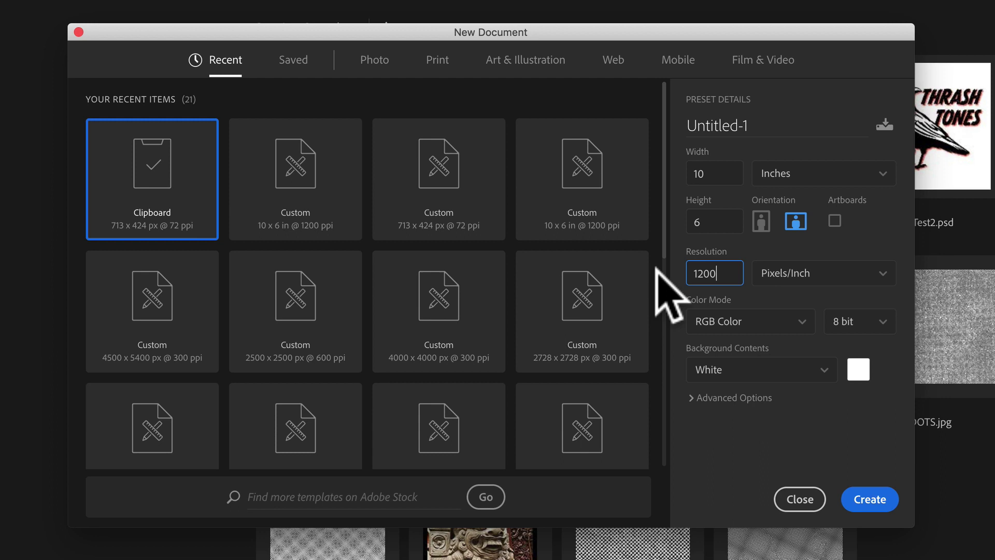
pyautogui.click(863, 499)
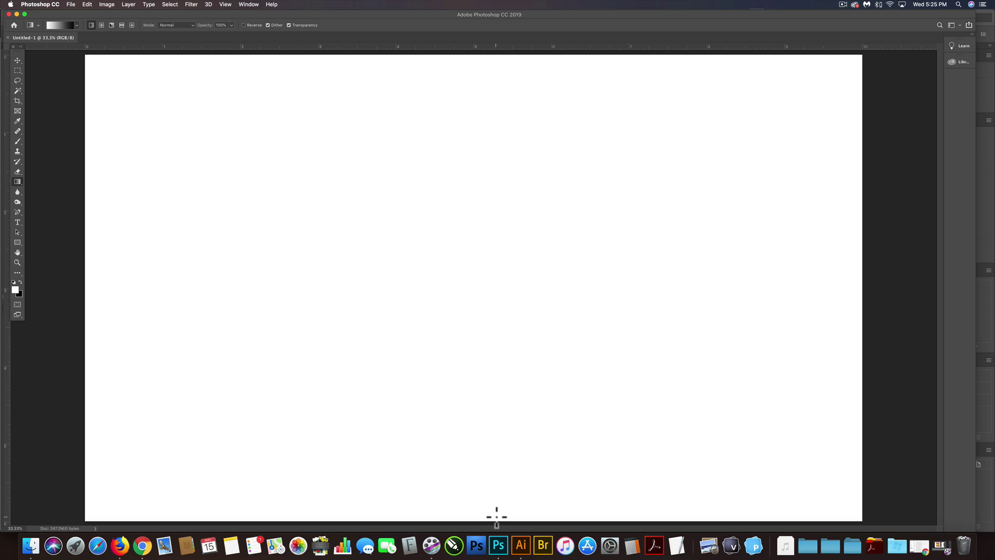
# Step: Fill the canvas with a vertical black-to-grey gradient and convert it to Grayscale, discarding colour
pyautogui.moveTo(496, 516); pyautogui.dragTo(482, 56)
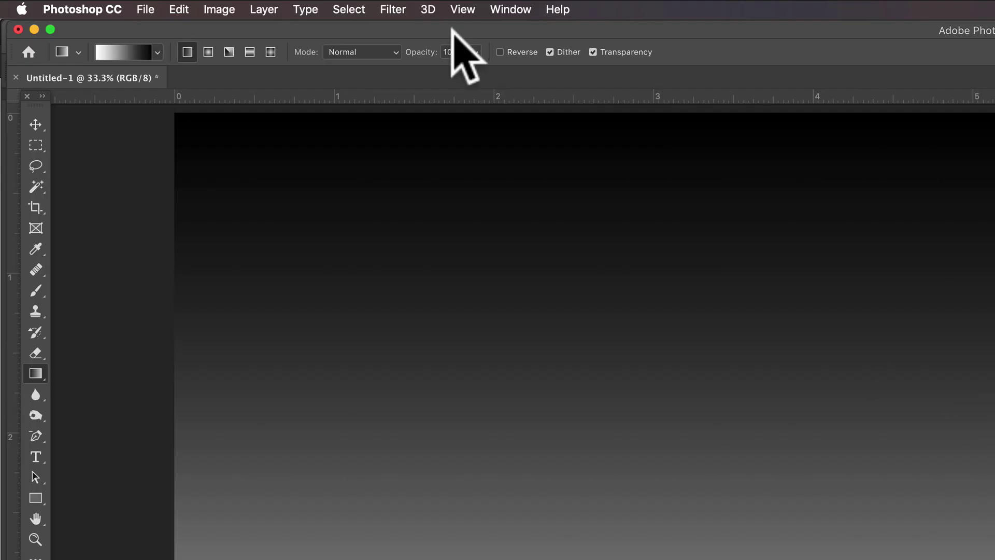
pyautogui.click(106, 4)
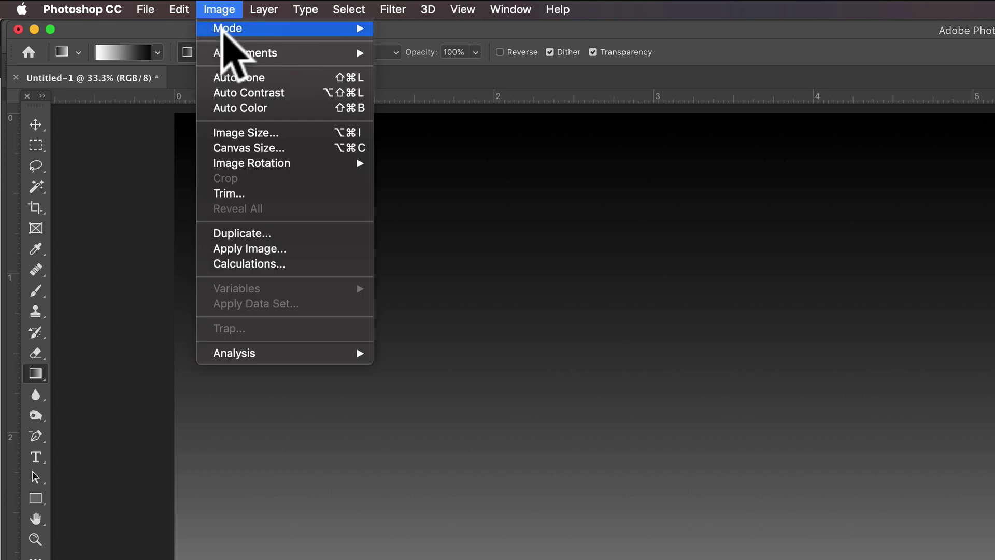
pyautogui.moveTo(342, 27)
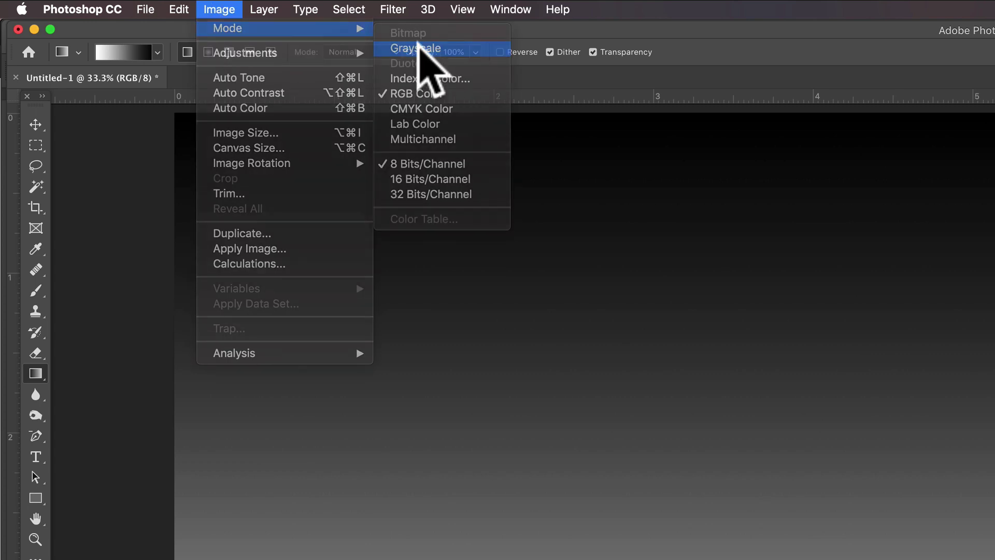
pyautogui.click(417, 48)
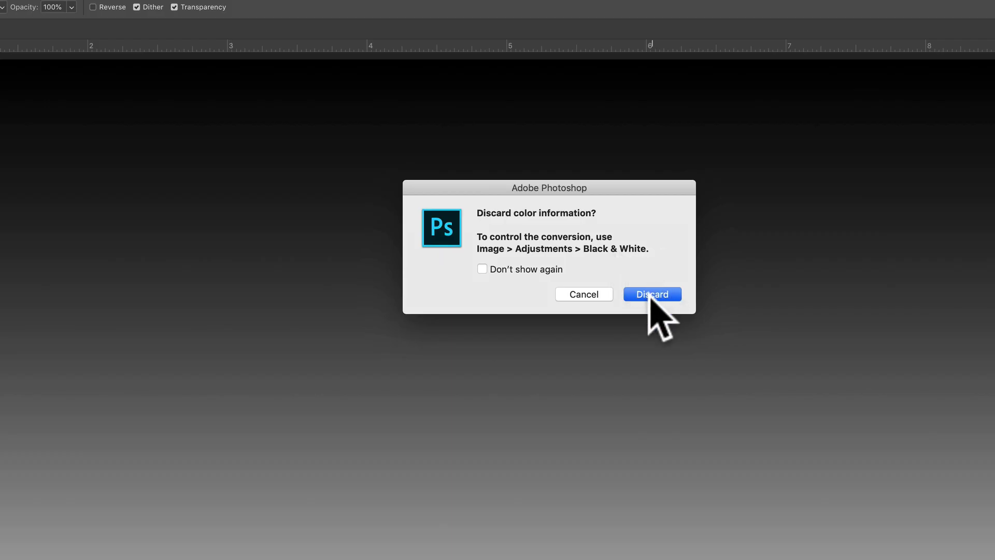
pyautogui.click(651, 295)
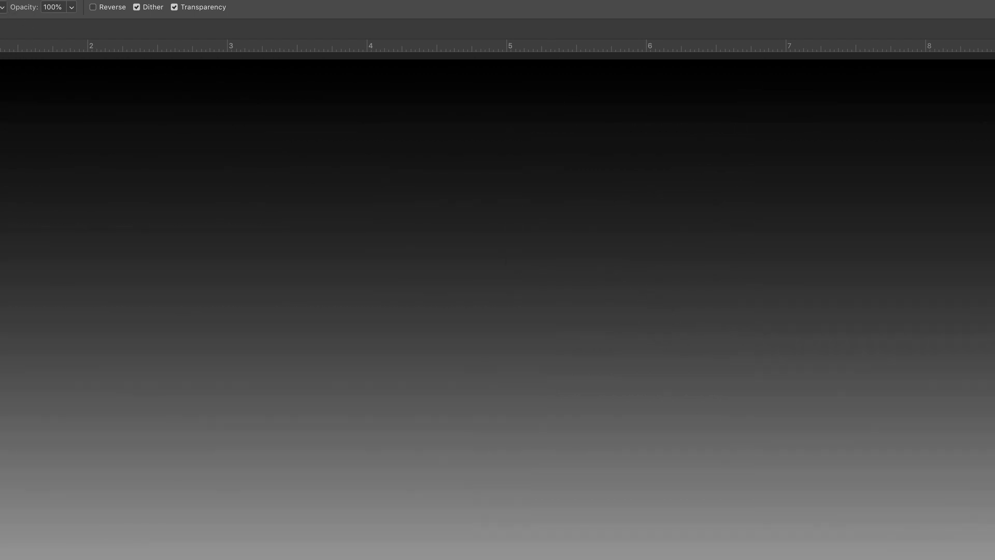
# Step: Convert the image to Bitmap at 1200 ppi output using the Halftone Screen method
pyautogui.click(218, 9)
pyautogui.moveTo(228, 28)
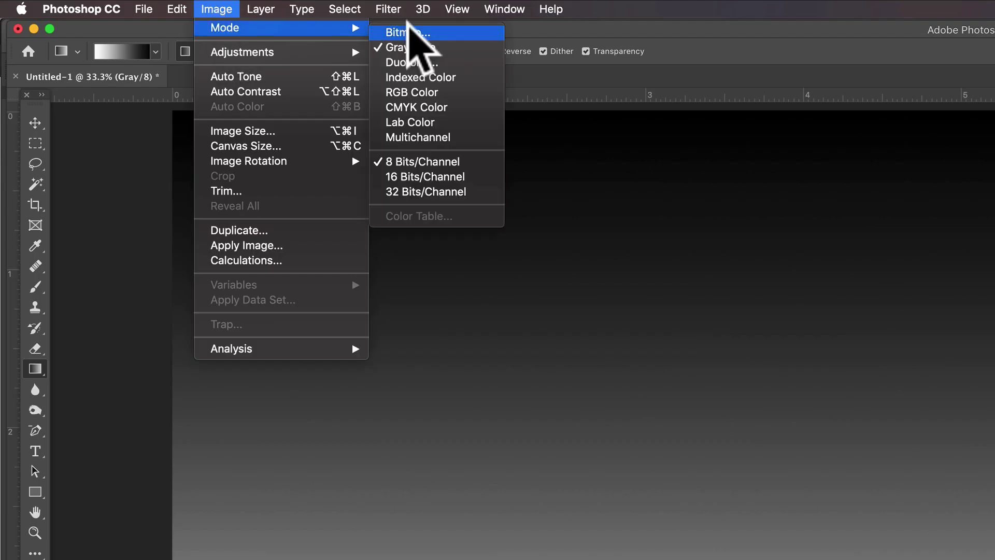
pyautogui.click(407, 27)
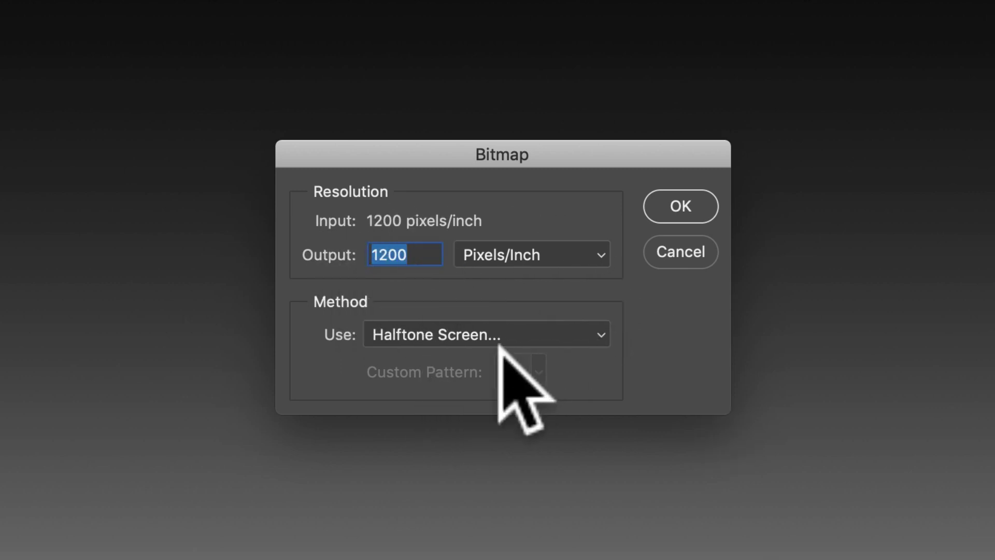
pyautogui.click(681, 205)
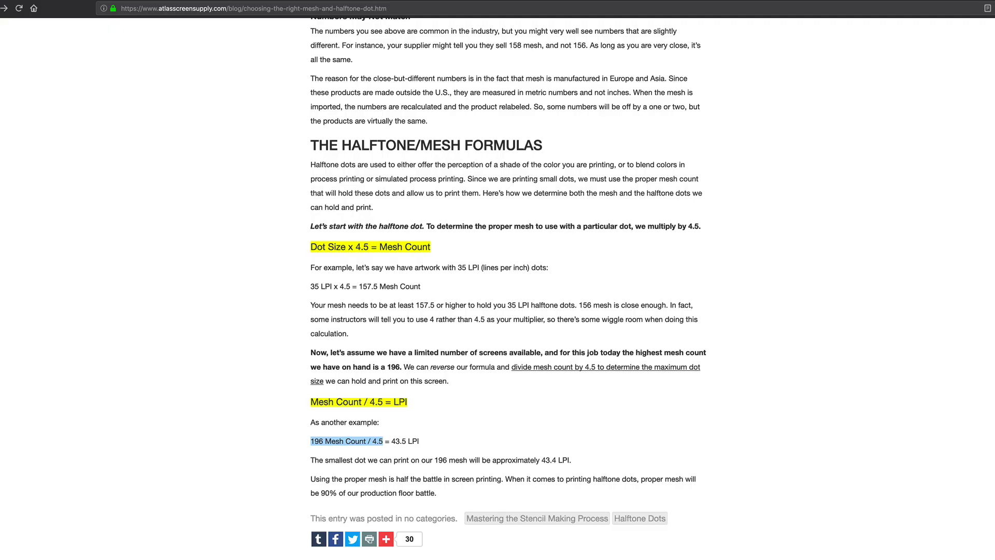
pyautogui.scroll(3, 411, 436)
pyautogui.scroll(-1, 411, 435)
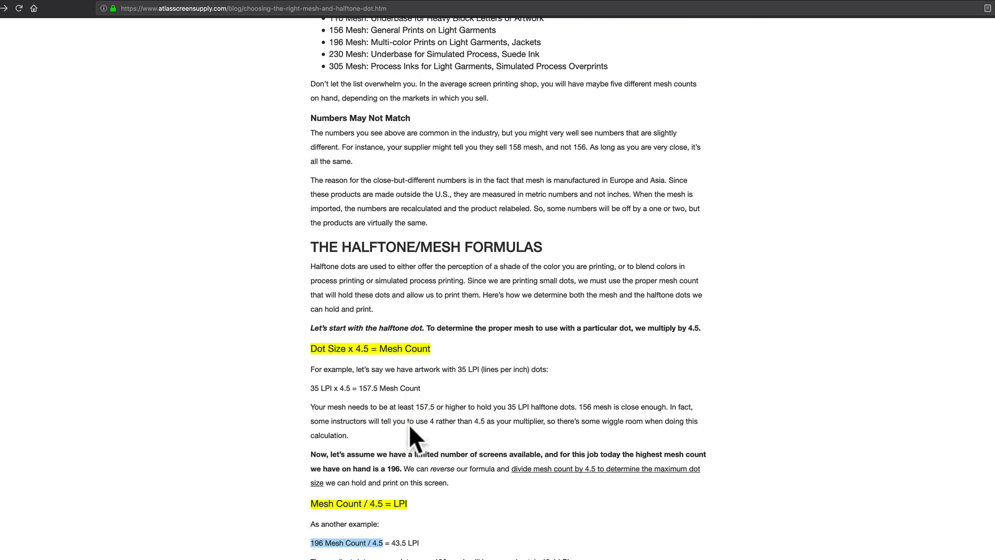
pyautogui.scroll(-1, 409, 424)
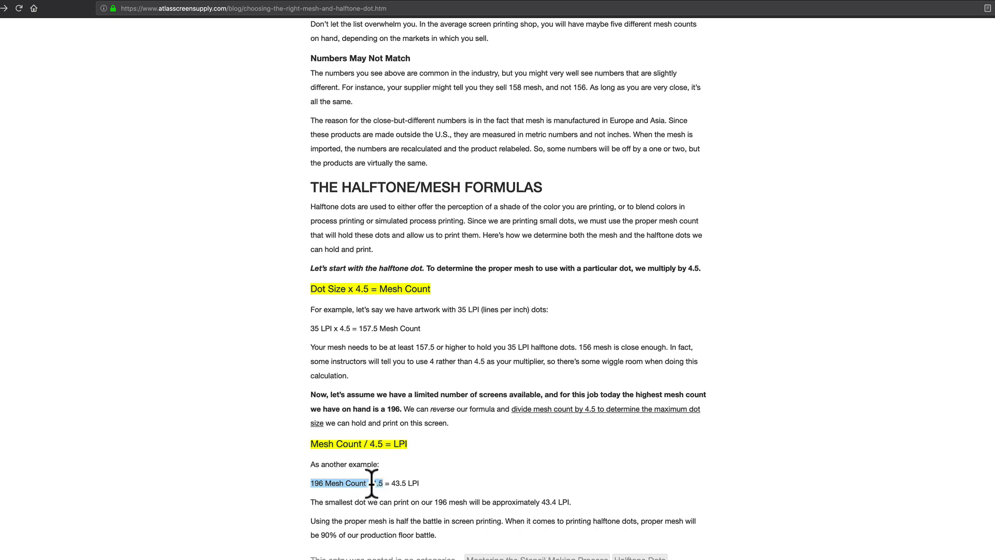
pyautogui.scroll(5, 383, 482)
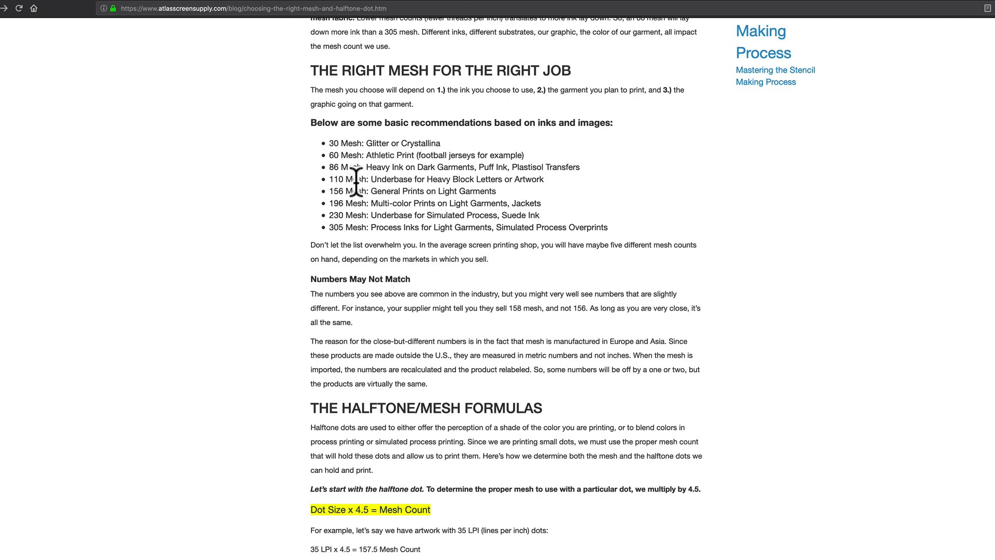
pyautogui.scroll(-6, 386, 304)
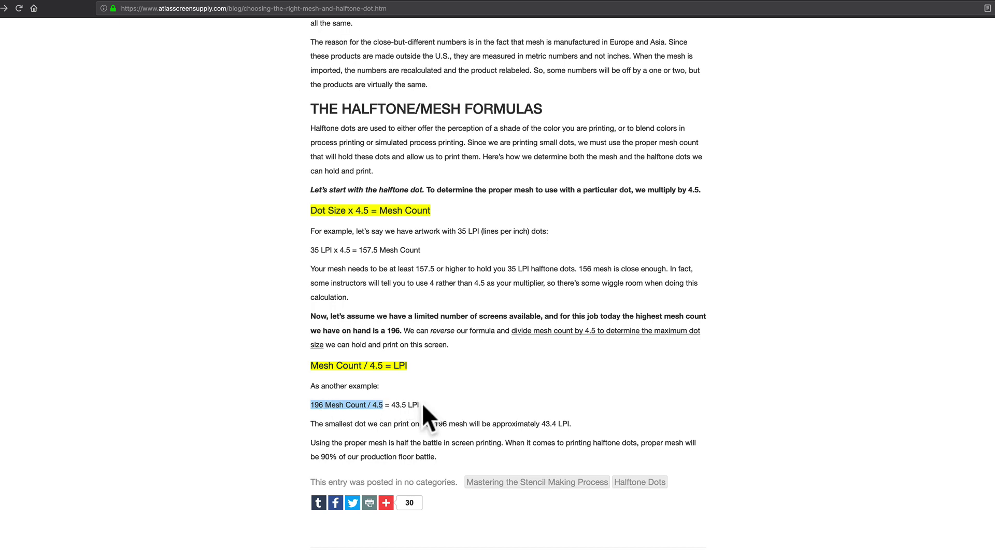
pyautogui.moveTo(420, 404)
pyautogui.mouseDown()
pyautogui.moveTo(394, 404)
pyautogui.moveTo(418, 404)
pyautogui.mouseUp()
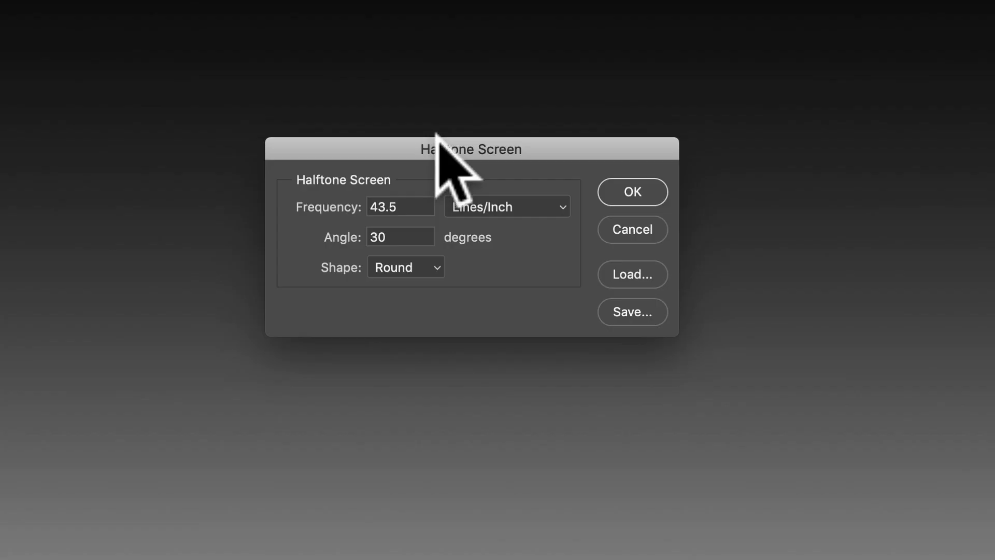
# Step: Keep the halftone screen at 43.5 lines/inch, 30° angle and Round dot shape
pyautogui.moveTo(415, 208); pyautogui.dragTo(304, 197)
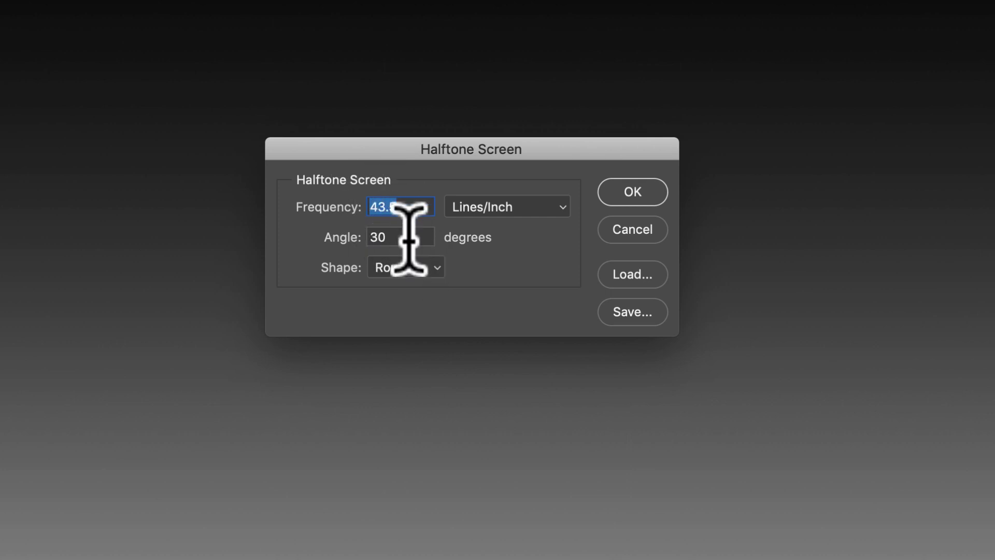
pyautogui.press('Tab')
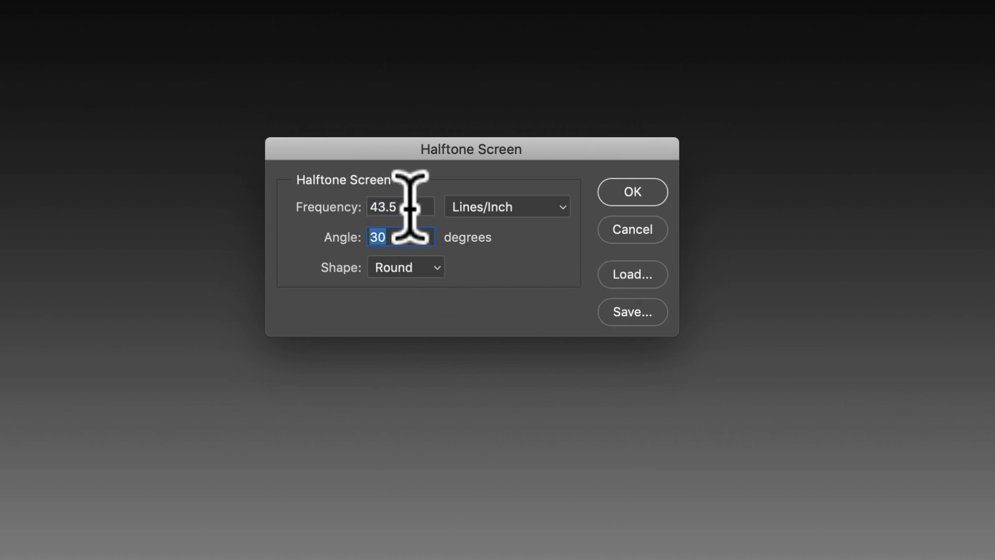
pyautogui.moveTo(410, 207); pyautogui.dragTo(306, 196)
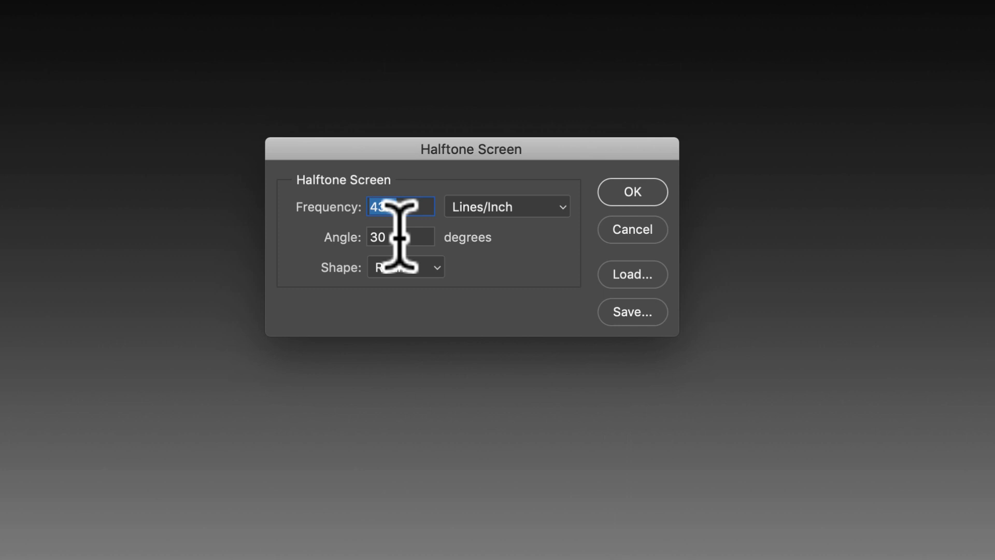
pyautogui.click(430, 262)
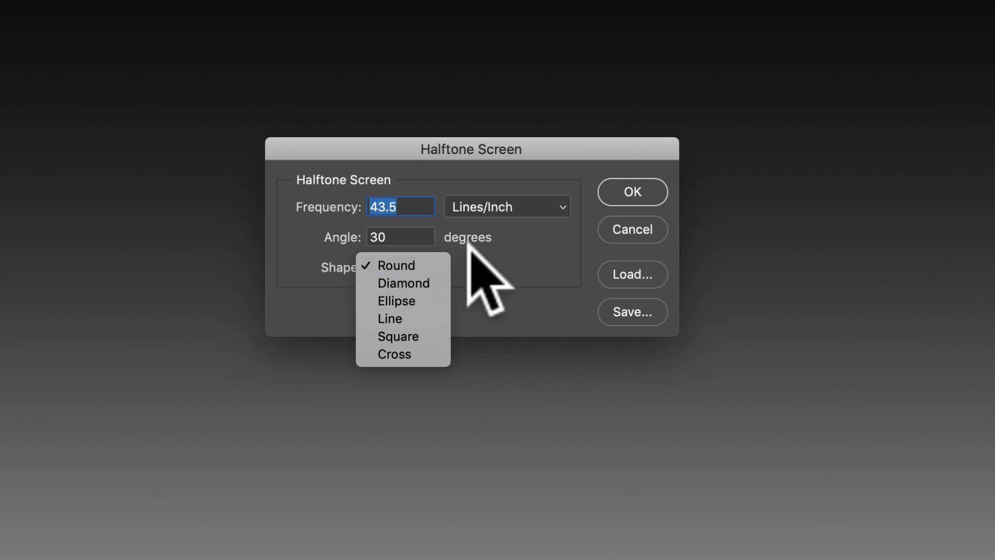
pyautogui.press('Escape')
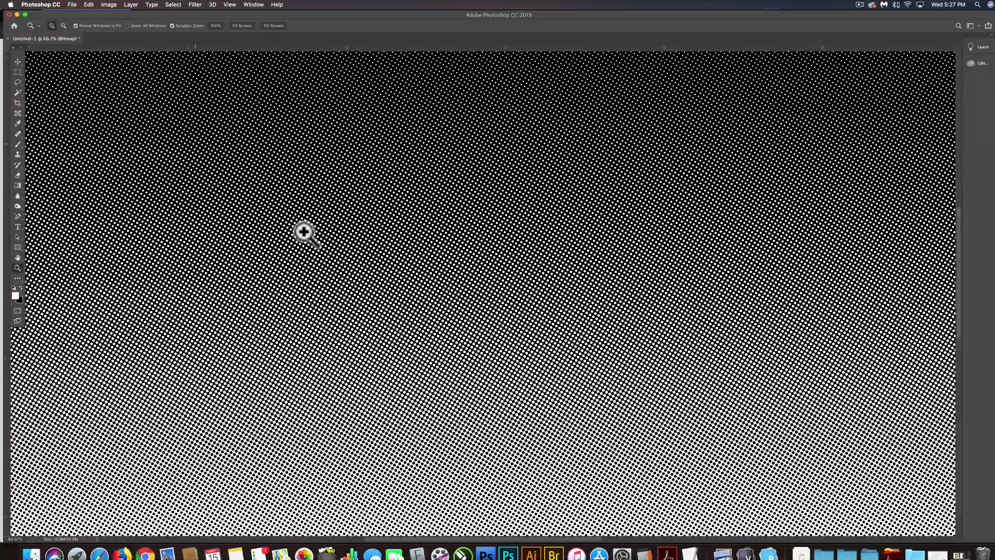
pyautogui.click(304, 231)
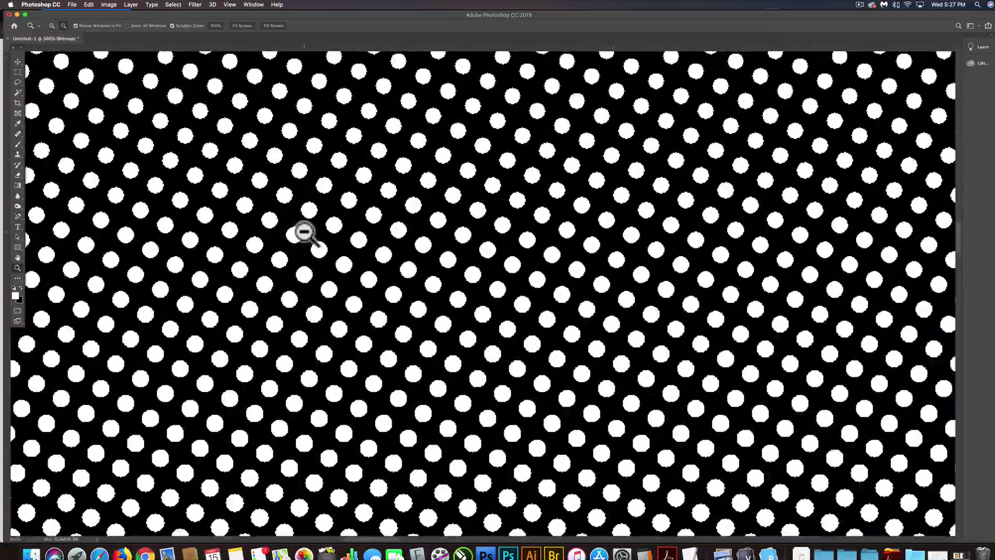
# Step: Save the halftone bitmap as HALFTONE-43.5.psd, then return to the Illustrator lettering document
pyautogui.keyDown('alt'); pyautogui.click(305, 231); pyautogui.keyUp('alt')
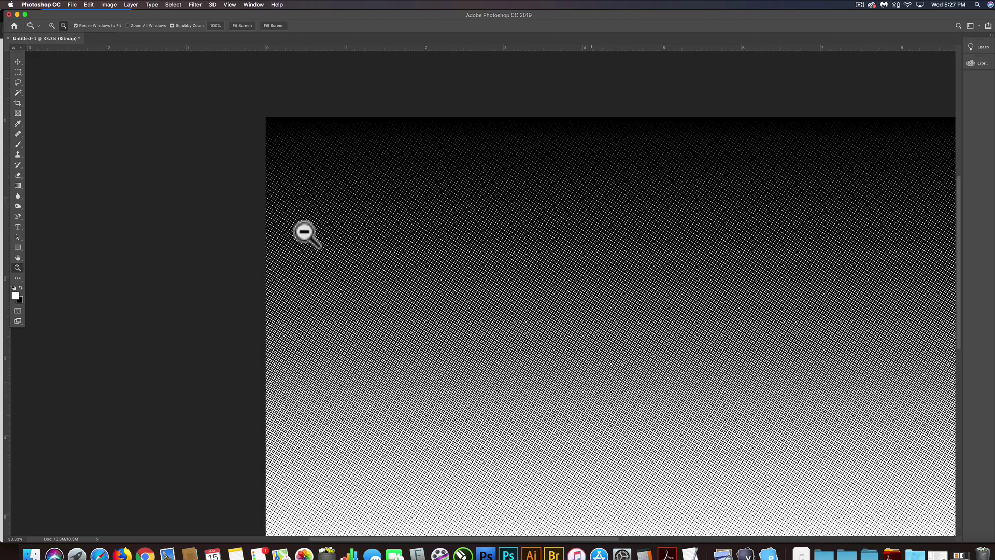
pyautogui.moveTo(464, 267); pyautogui.dragTo(275, 202)
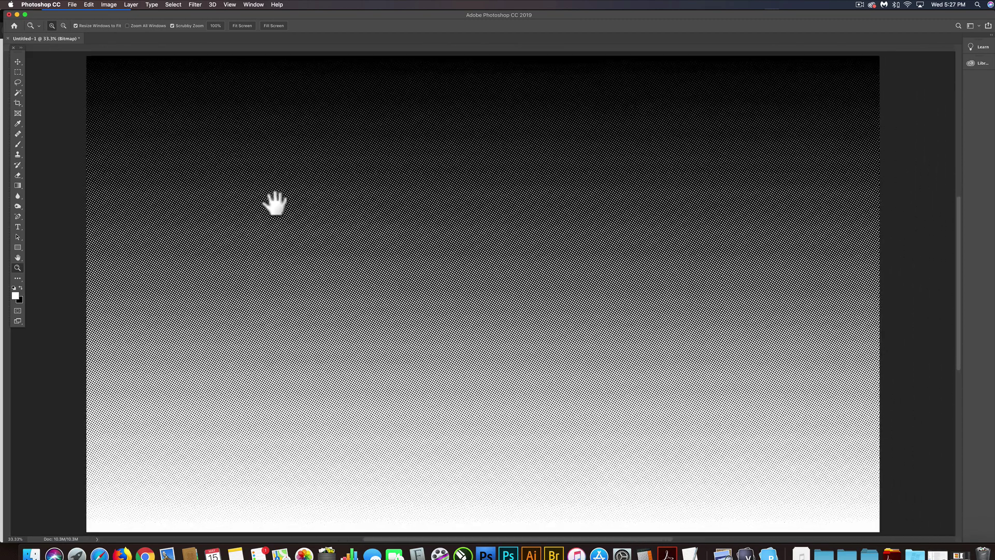
pyautogui.press('super+r')
pyautogui.press('super+s')
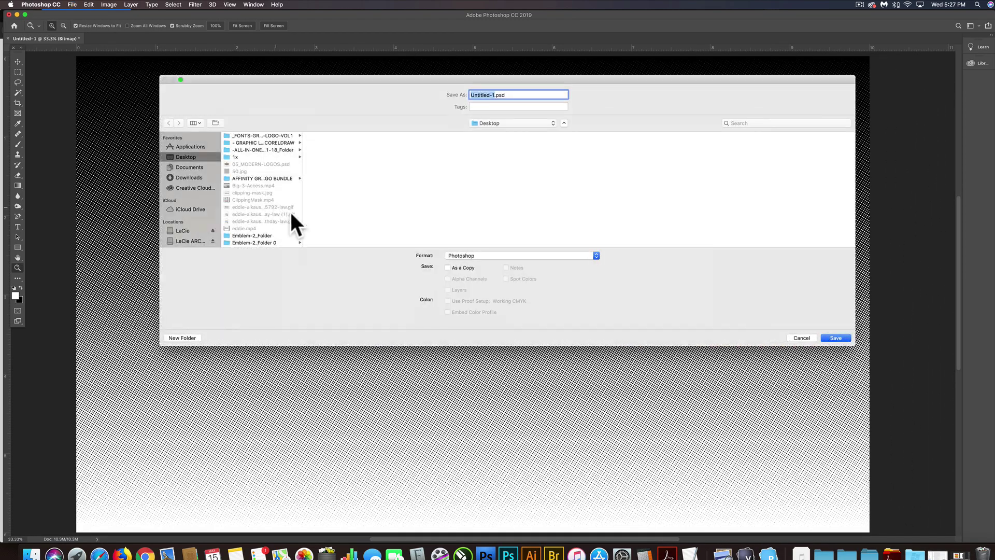
pyautogui.write('HALFTONE-43.5')
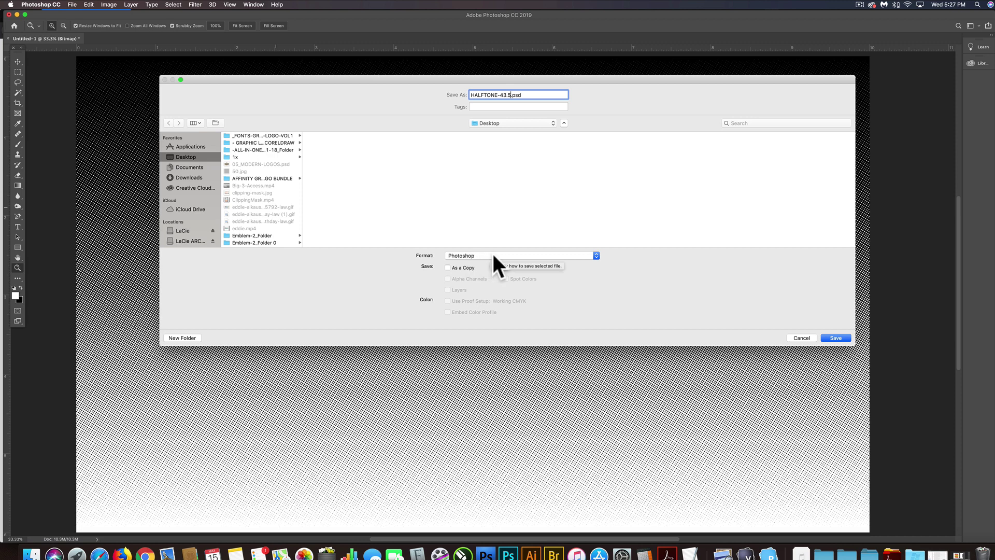
pyautogui.click(835, 338)
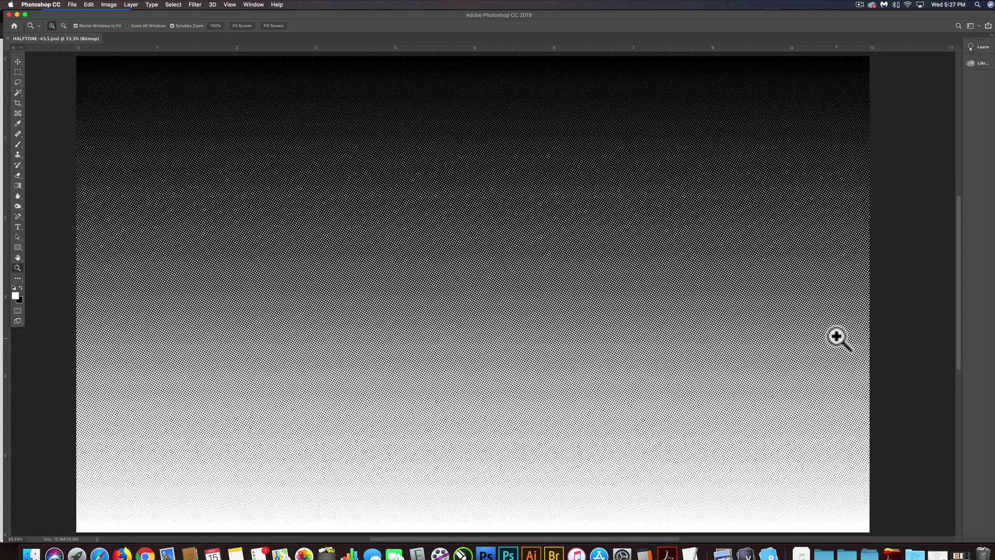
pyautogui.click(534, 554)
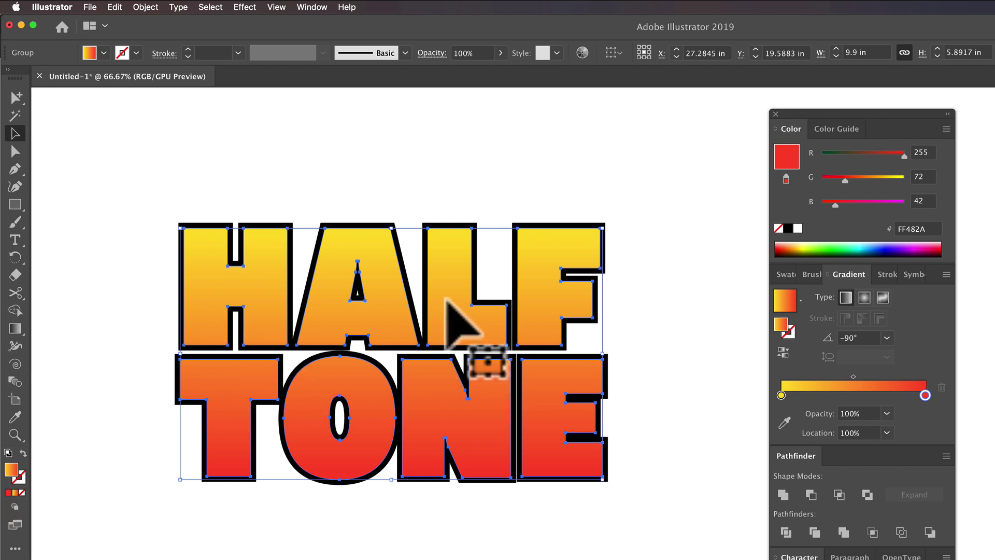
# Step: Give the HALF TONE lettering a solid red FF482A fill instead of the gradient, then deselect
pyautogui.click(8, 492)
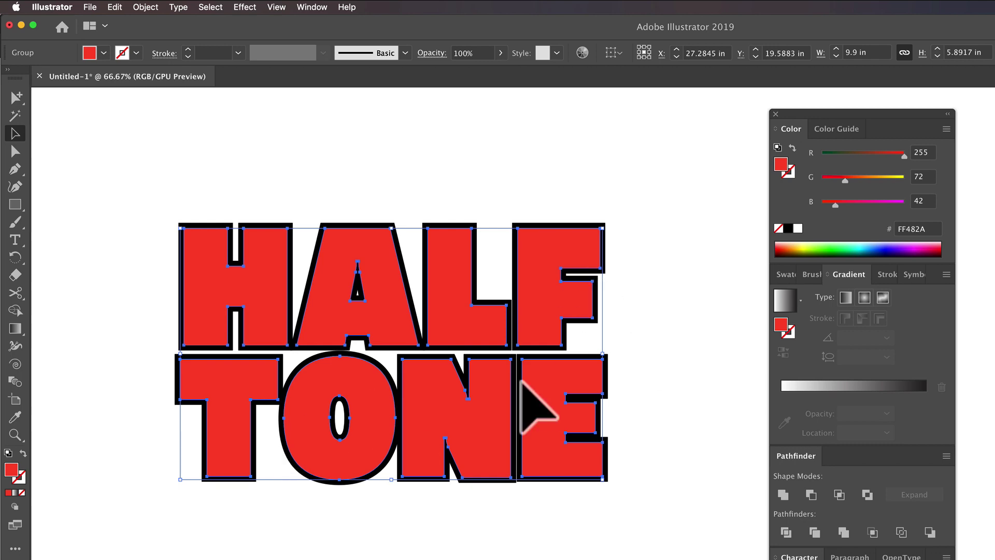
pyautogui.press('super+shift+a')
# Step: Pick HALFTONE-43.5.psd from the Desktop to place into the document
pyautogui.click(92, 5)
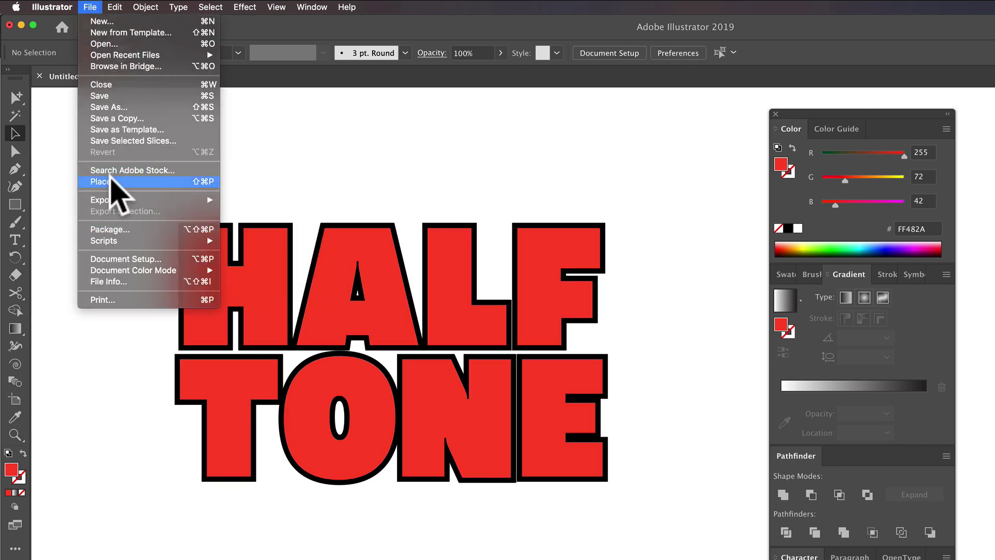
pyautogui.click(111, 182)
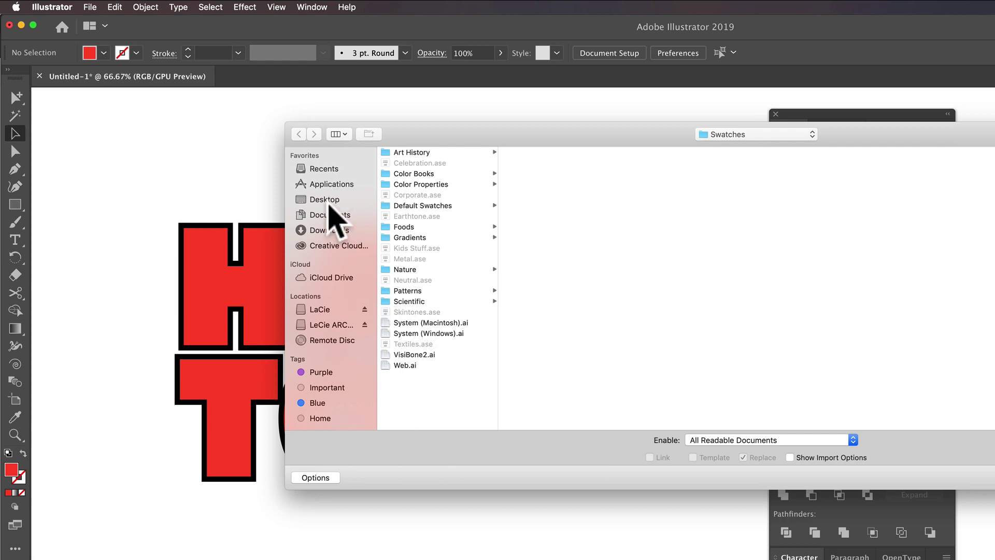
pyautogui.click(326, 200)
pyautogui.scroll(-10, 435, 254)
pyautogui.scroll(5, 435, 251)
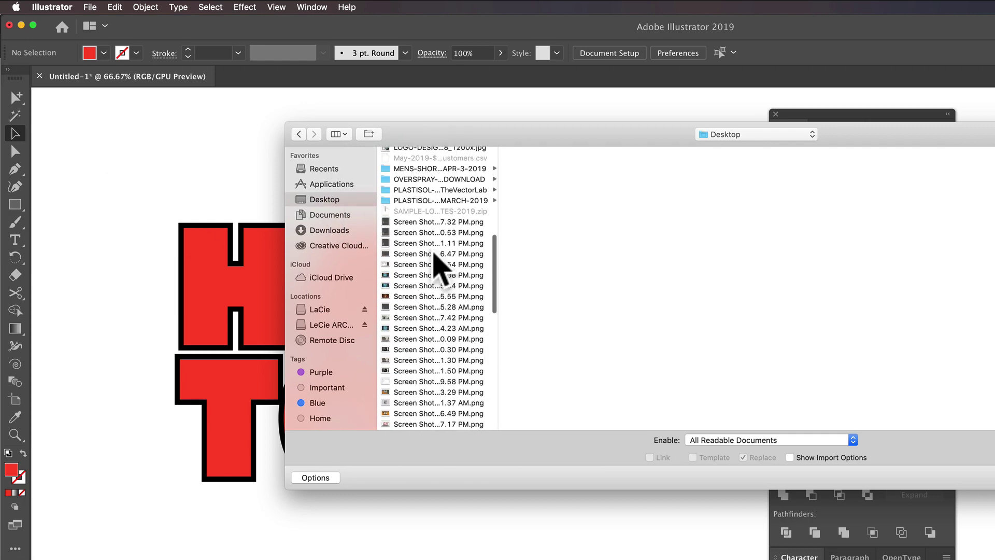
pyautogui.scroll(10, 434, 253)
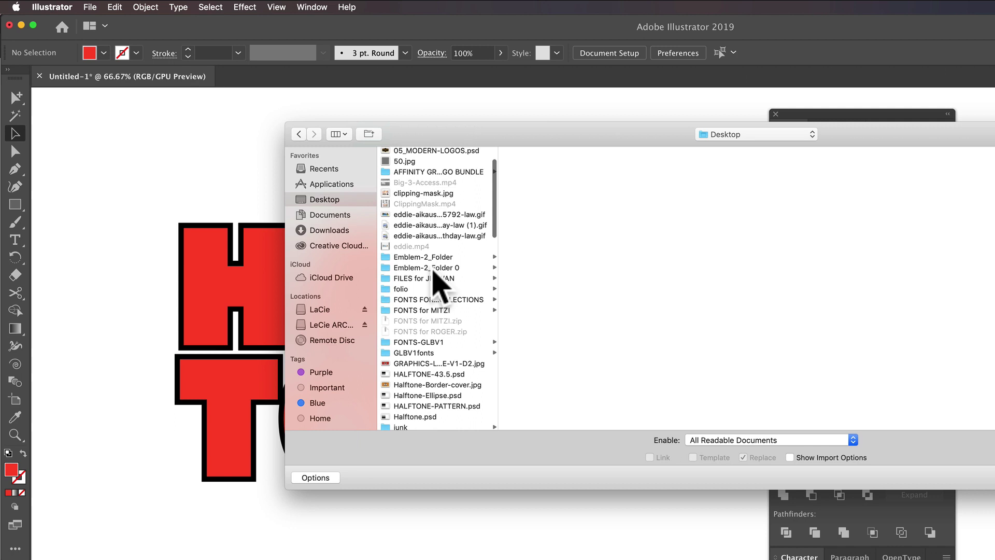
pyautogui.scroll(-5, 434, 270)
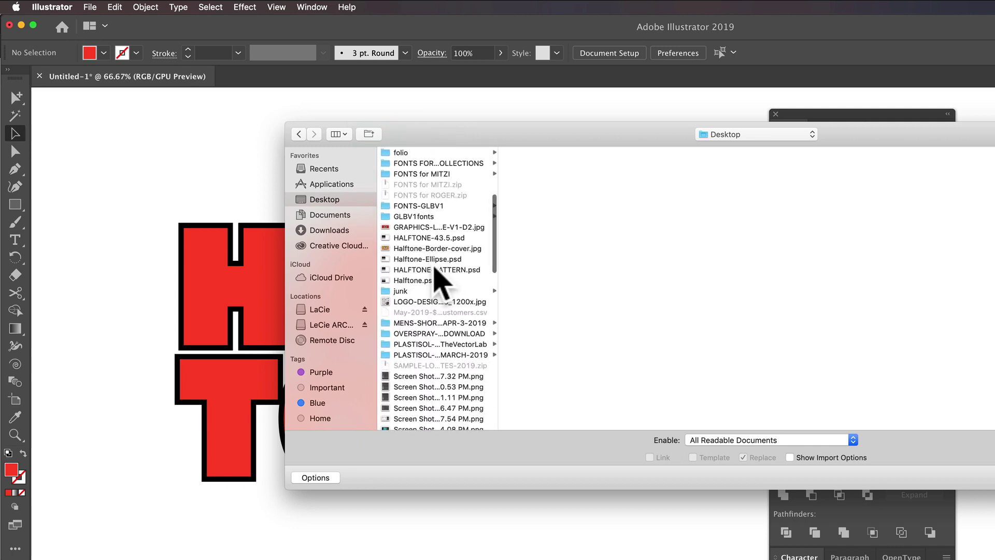
pyautogui.click(435, 240)
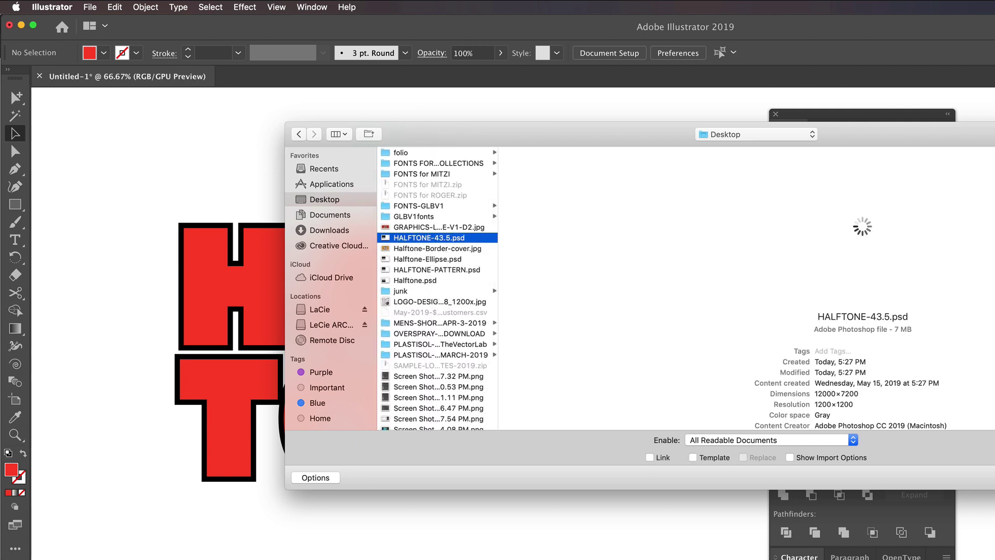
pyautogui.press('Return')
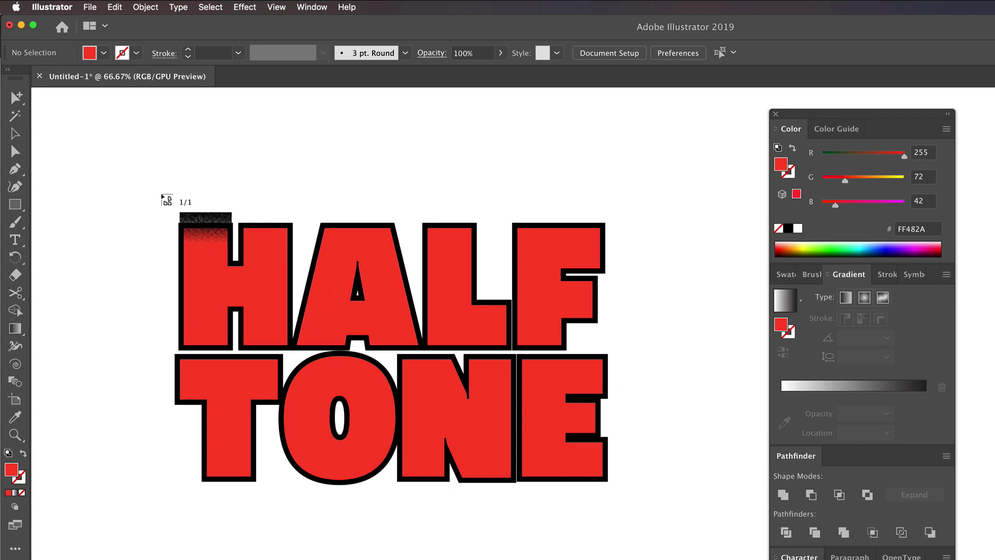
# Step: Place the halftone bitmap and position it over the whole HALF TONE lettering
pyautogui.click(147, 191)
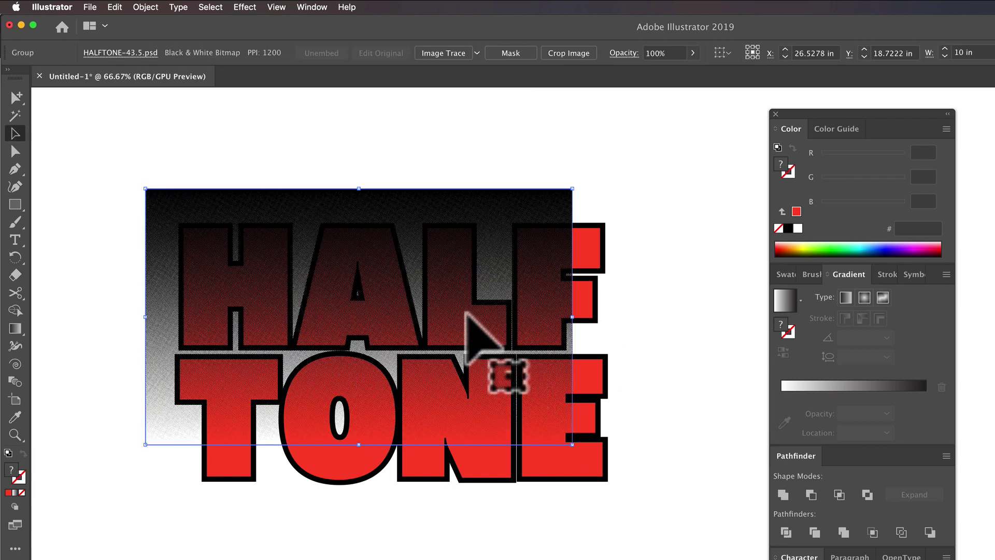
pyautogui.moveTo(465, 310); pyautogui.dragTo(501, 347)
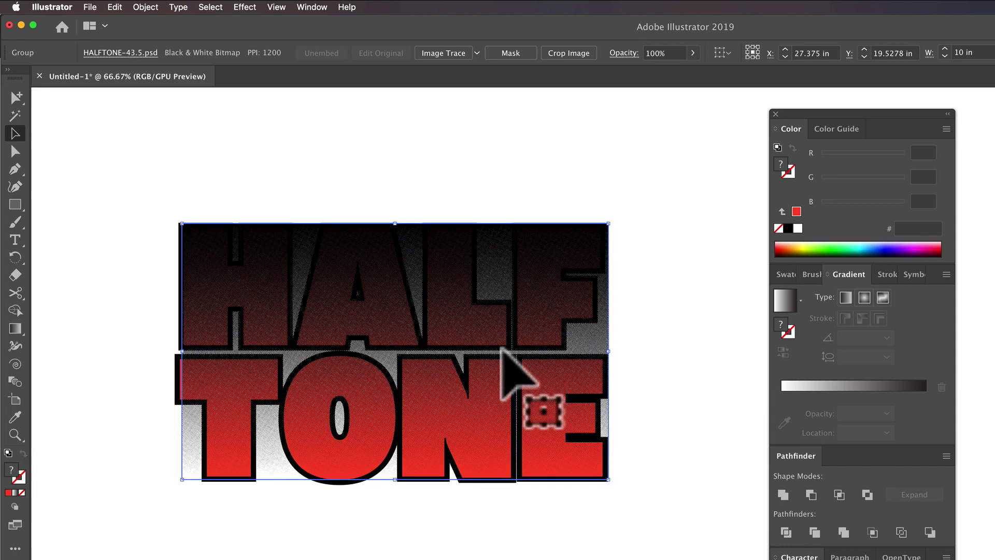
pyautogui.press('Left')
pyautogui.press('Left')
pyautogui.press('Left')
pyautogui.press('Left')
pyautogui.press('Left')
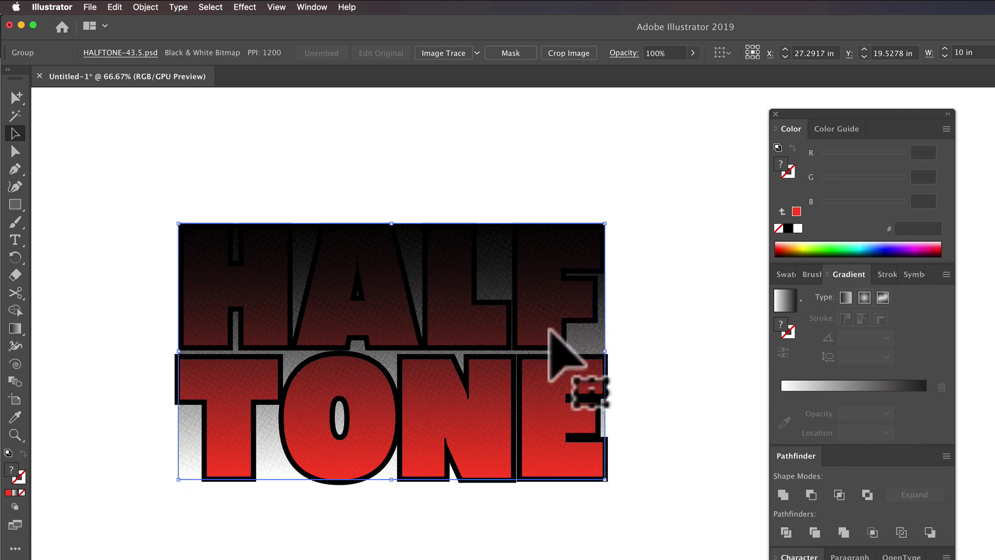
# Step: Colour the selected halftone dot bitmap yellow FFEF17 from the Color panel spectrum
pyautogui.click(15, 435)
pyautogui.click(326, 329)
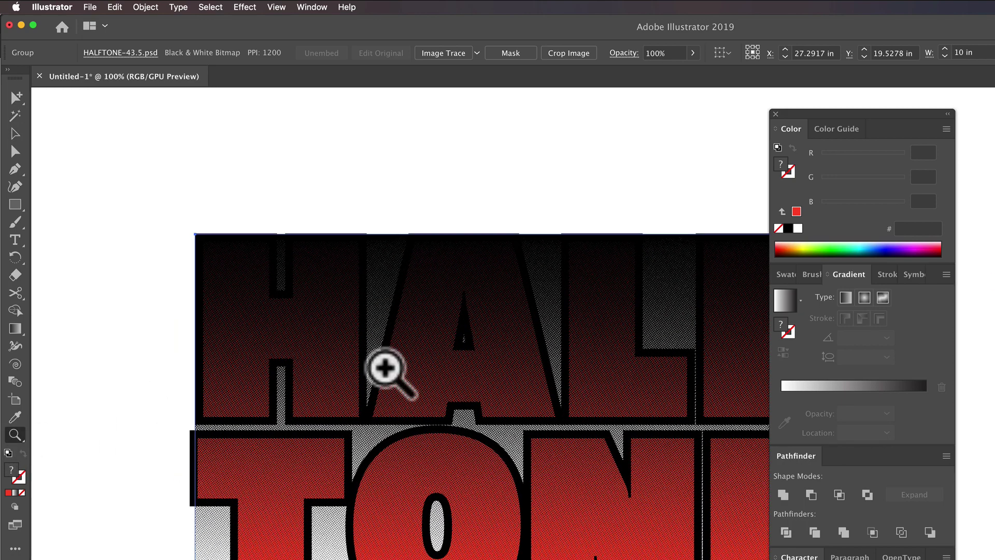
pyautogui.click(393, 371)
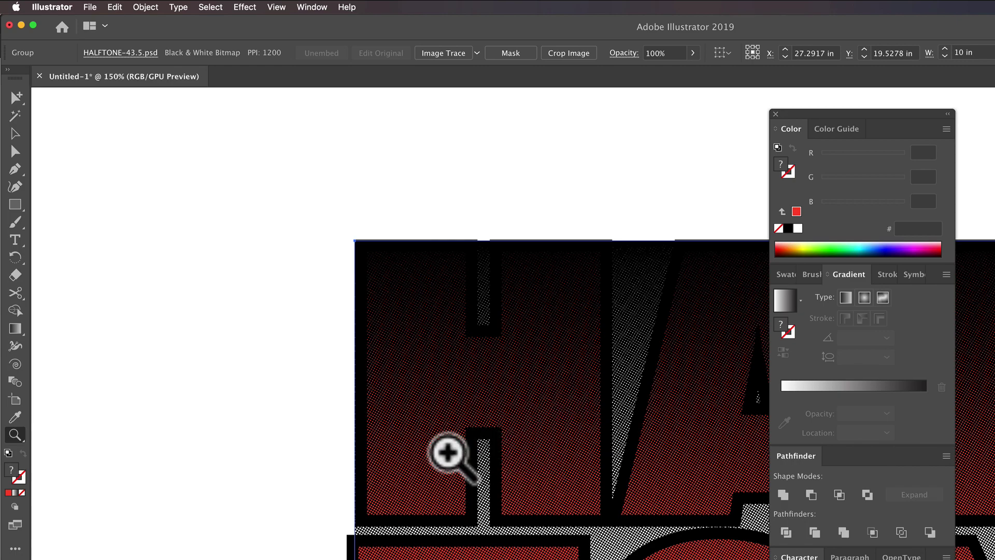
pyautogui.press('space')
pyautogui.moveTo(557, 435); pyautogui.dragTo(391, 318)
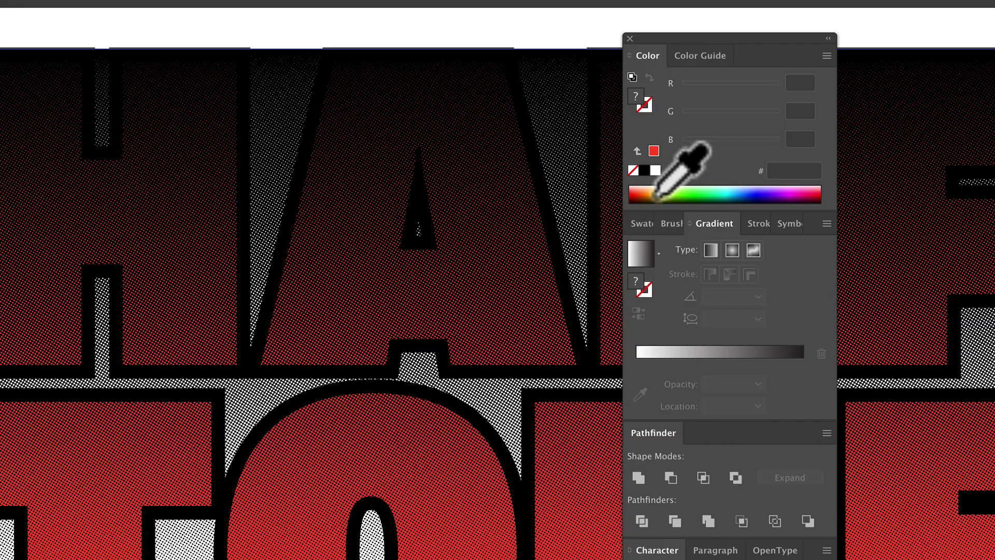
pyautogui.click(661, 193)
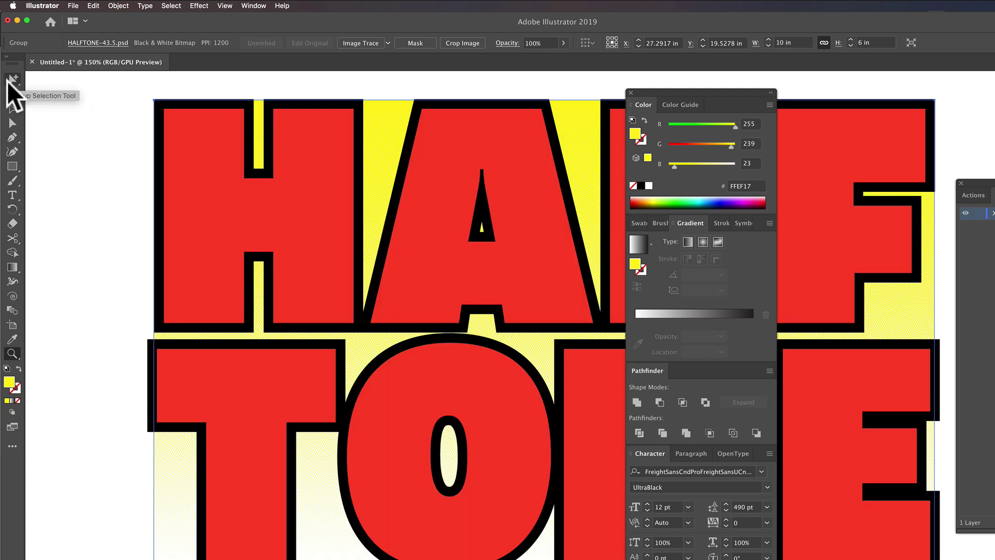
pyautogui.click(12, 108)
pyautogui.click(207, 153)
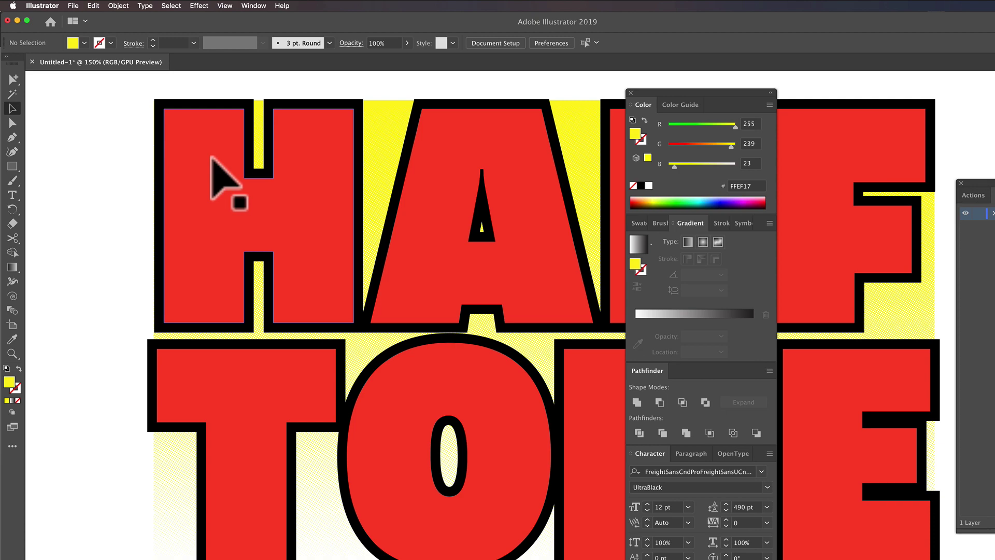
pyautogui.moveTo(202, 148); pyautogui.dragTo(147, 151)
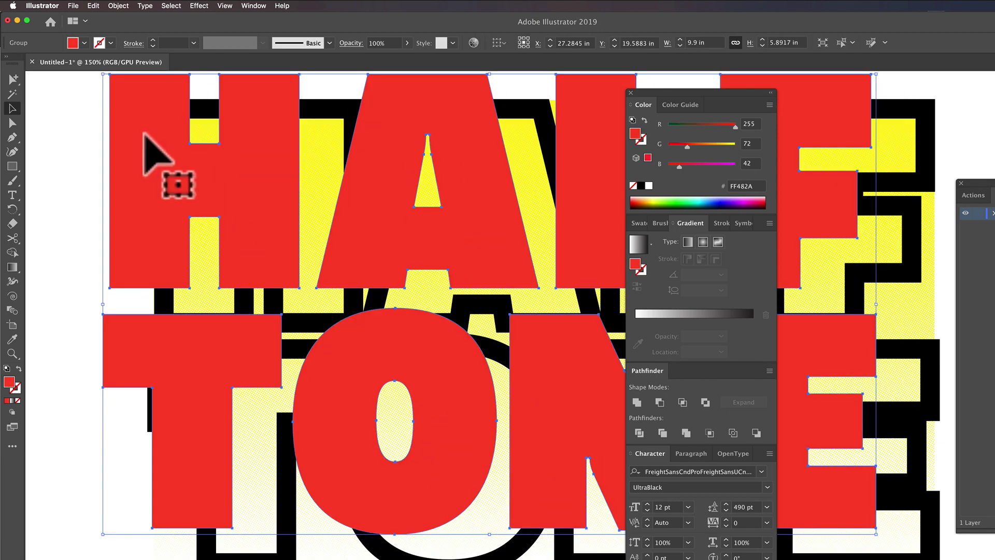
pyautogui.press('super+z')
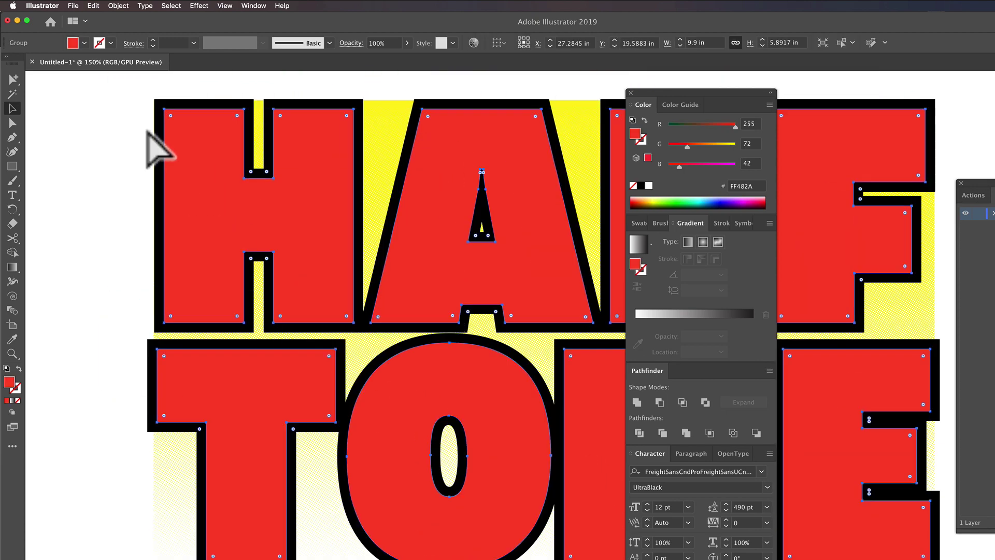
pyautogui.press('v')
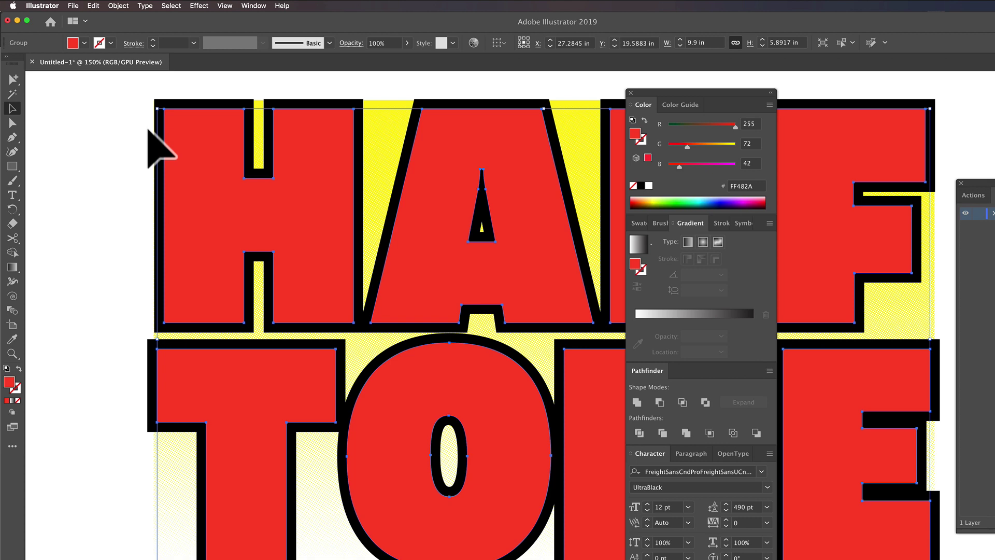
pyautogui.press('a')
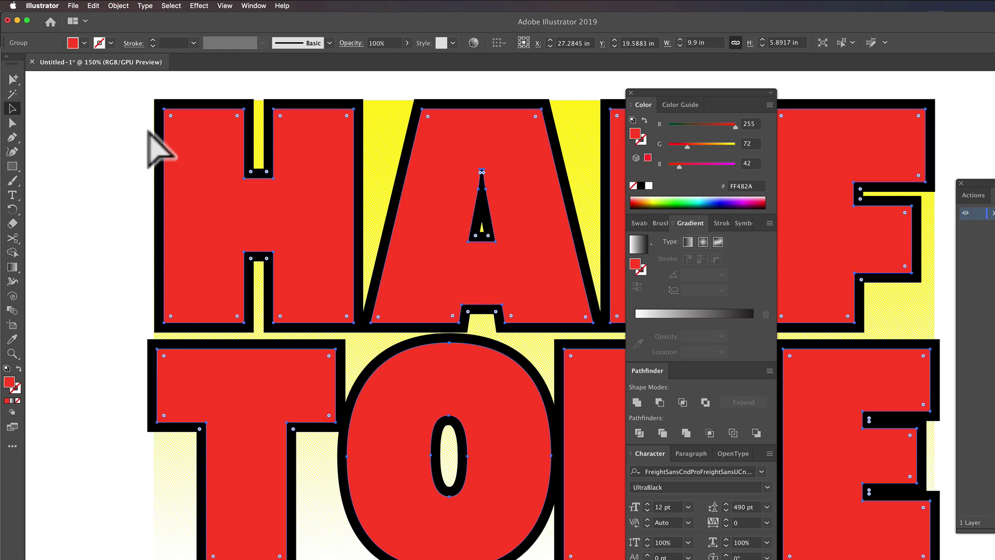
pyautogui.press('v')
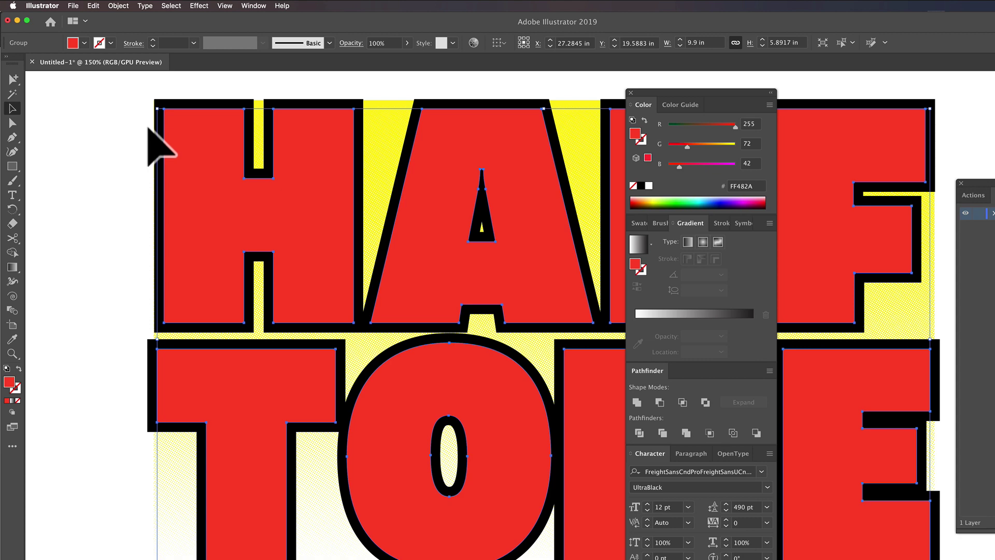
# Step: Combine the red letters into one compound path
pyautogui.click(117, 6)
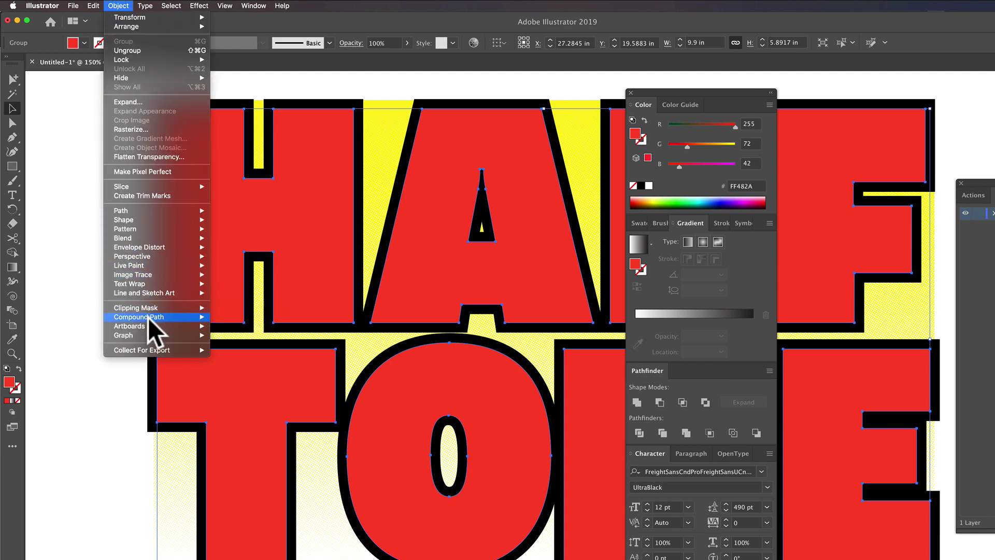
pyautogui.moveTo(147, 316)
pyautogui.click(229, 315)
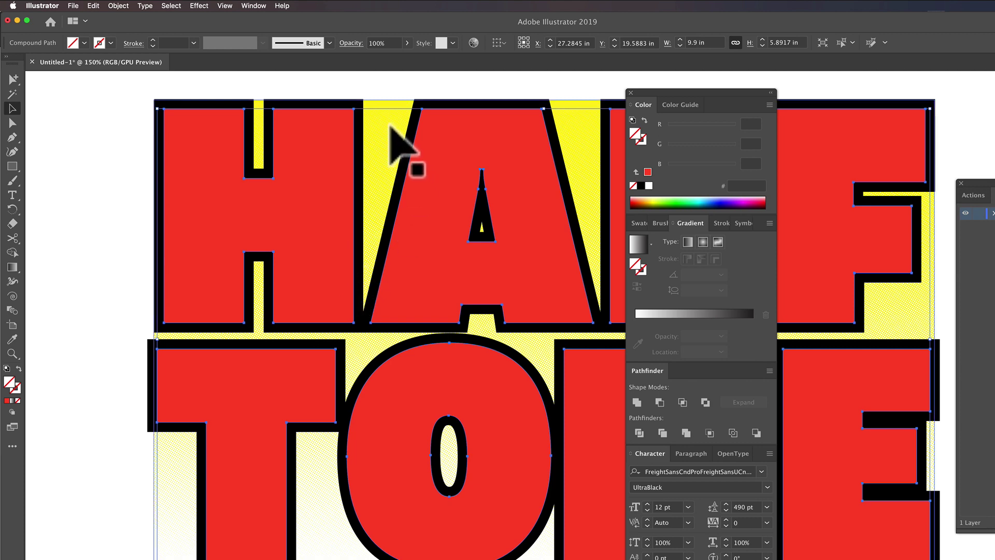
# Step: Select the letters with the halftone bitmap and make a clipping mask
pyautogui.keyDown('shift'); pyautogui.click(391, 131); pyautogui.keyUp('shift')
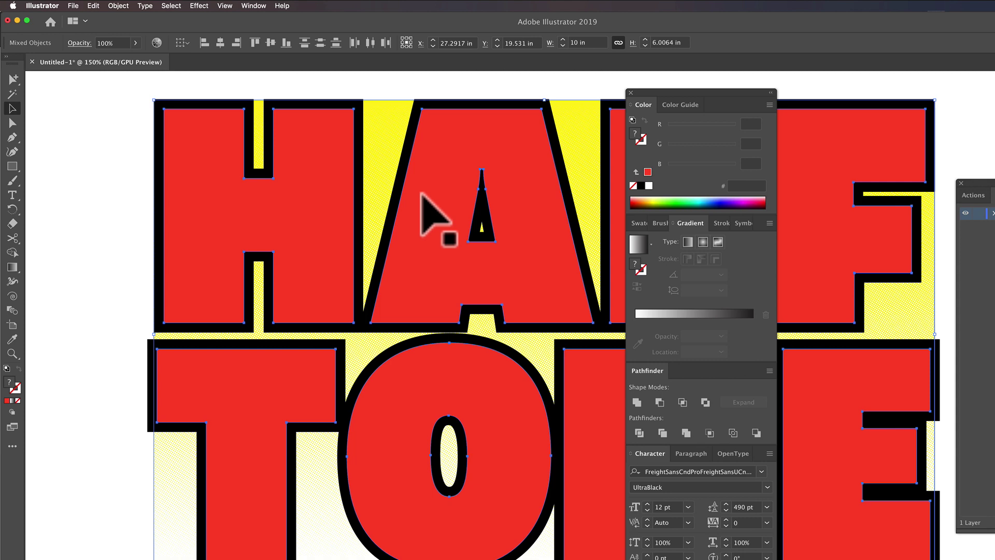
pyautogui.click(422, 193)
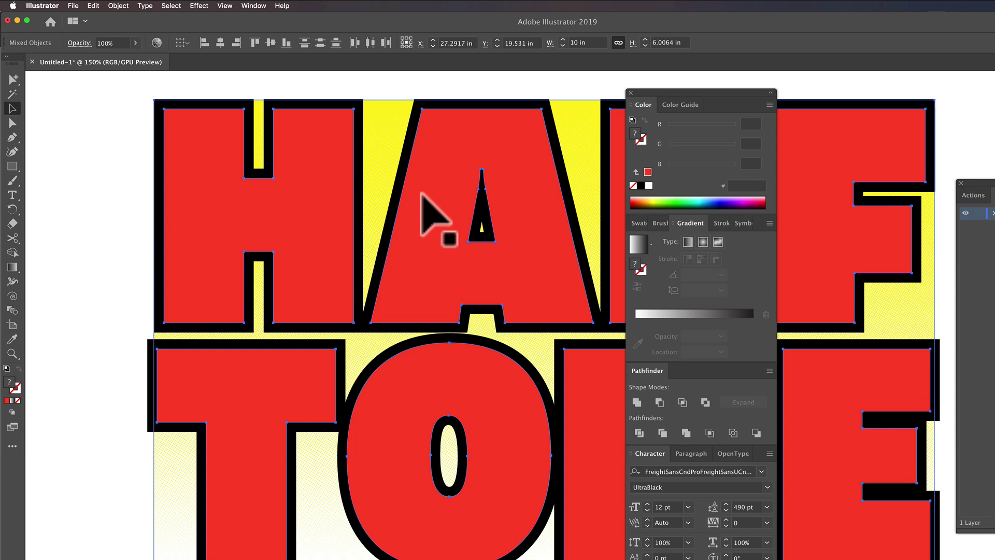
pyautogui.click(93, 6)
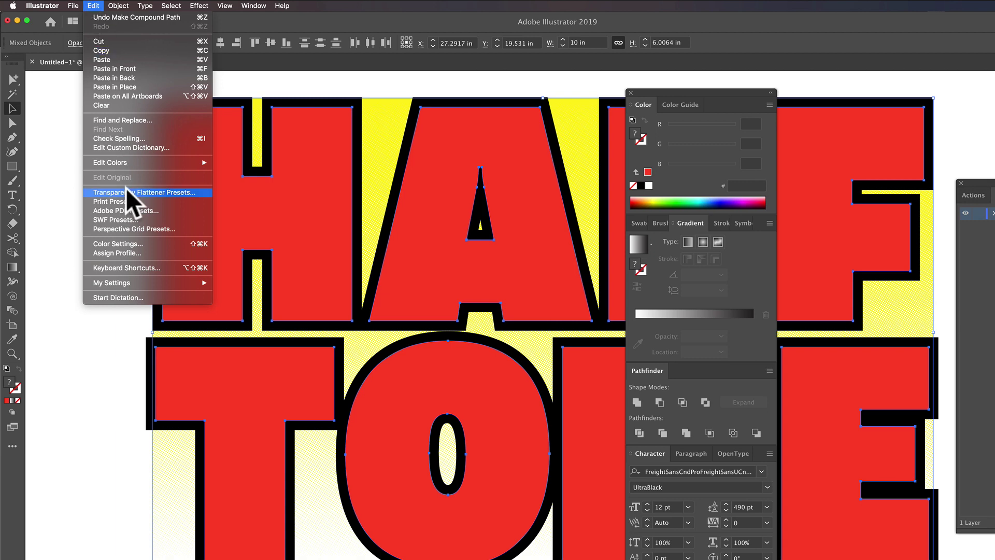
pyautogui.moveTo(114, 3)
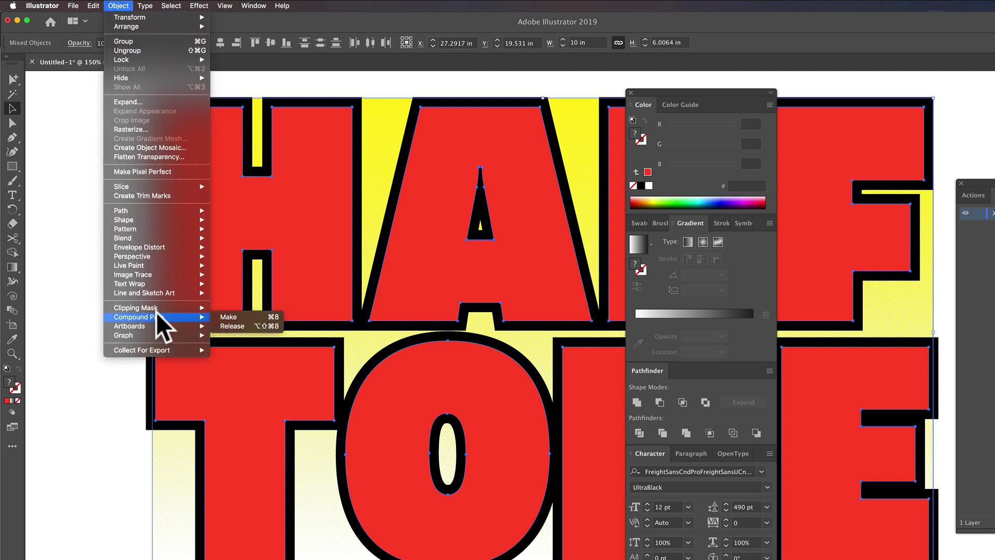
pyautogui.moveTo(161, 306)
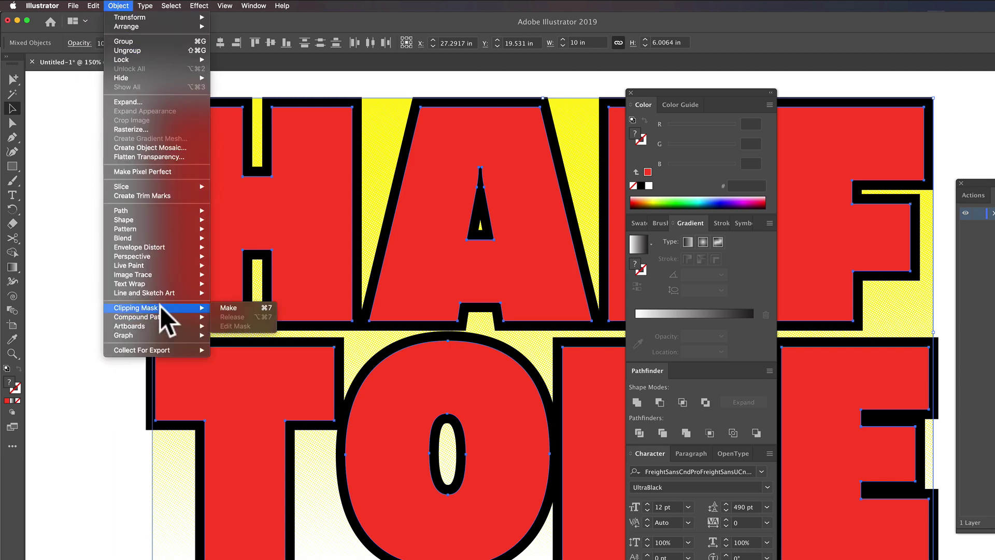
pyautogui.click(237, 307)
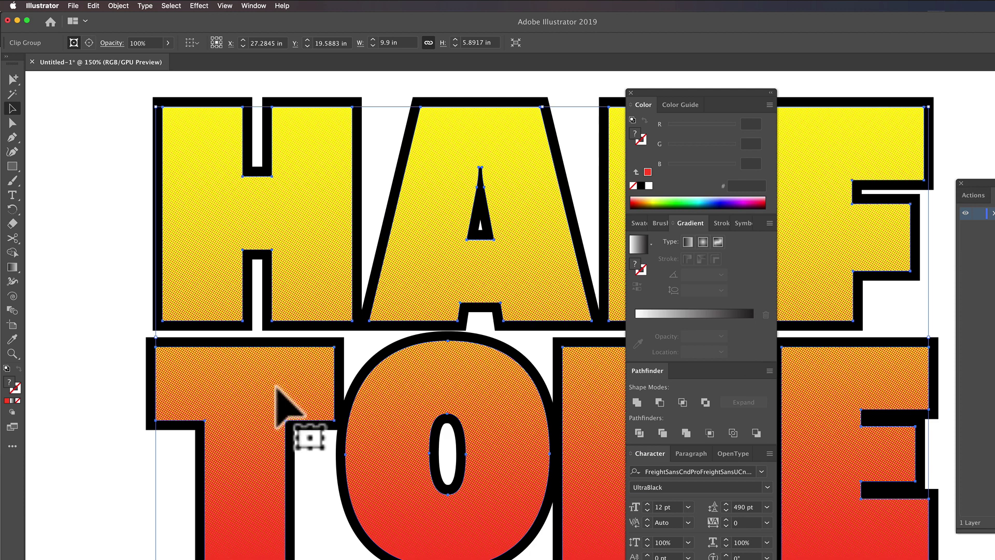
pyautogui.scroll(-1, 303, 407)
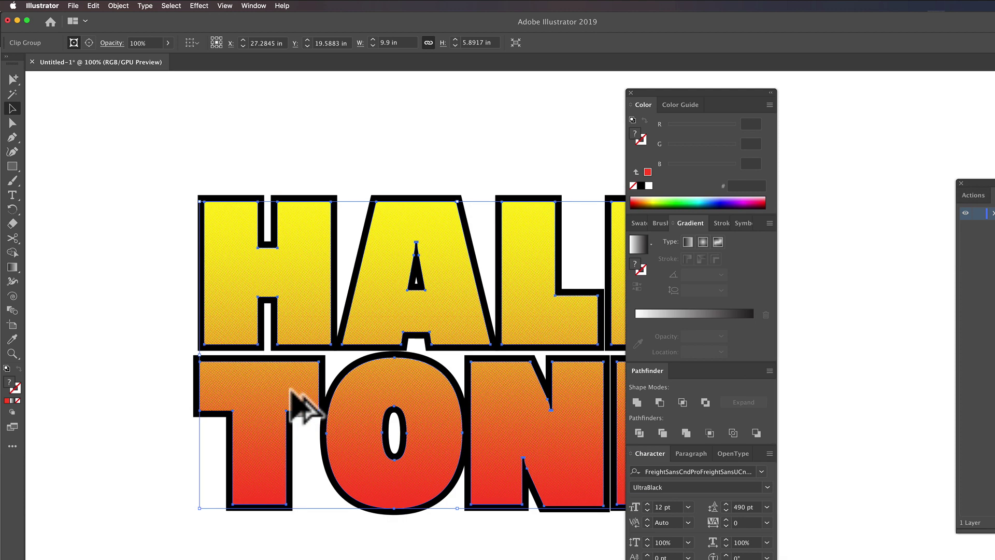
pyautogui.press('super+shift+a')
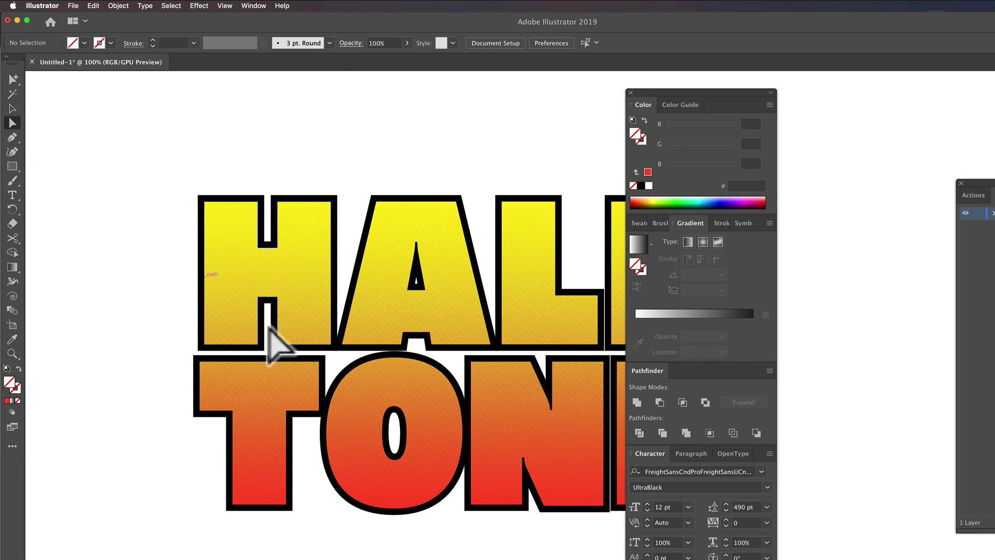
pyautogui.click(222, 296)
pyautogui.click(11, 106)
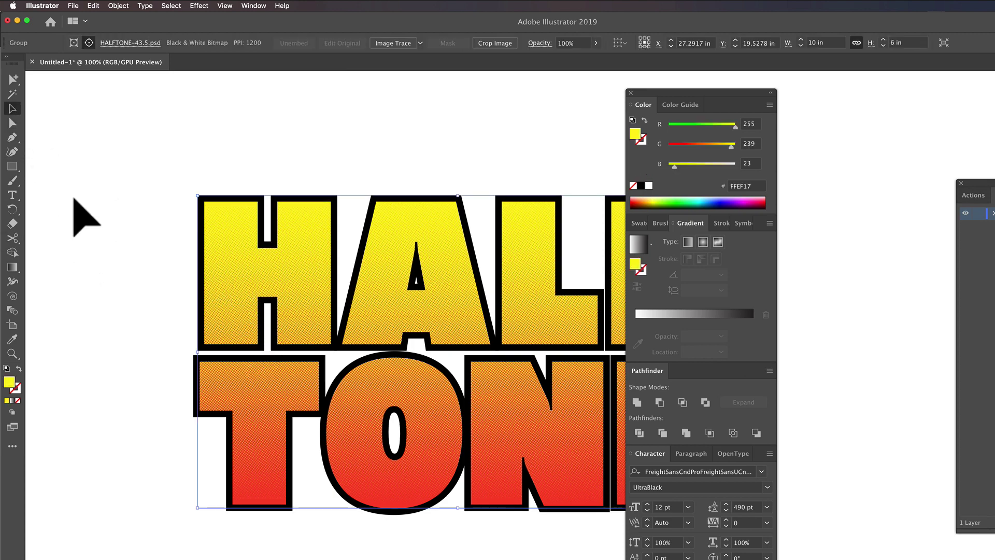
pyautogui.moveTo(207, 359); pyautogui.dragTo(44, 363)
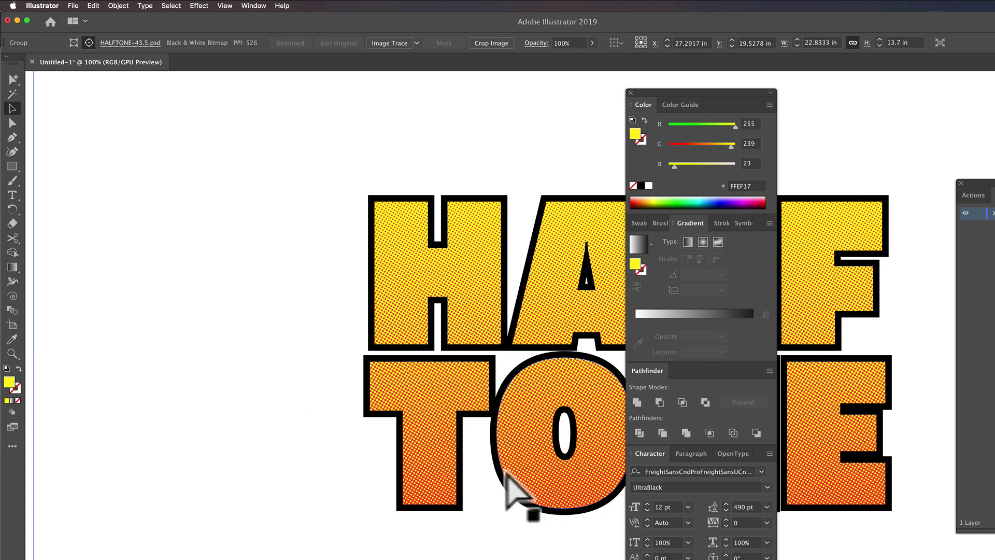
pyautogui.press('cmd+z')
pyautogui.moveTo(542, 410); pyautogui.dragTo(269, 393)
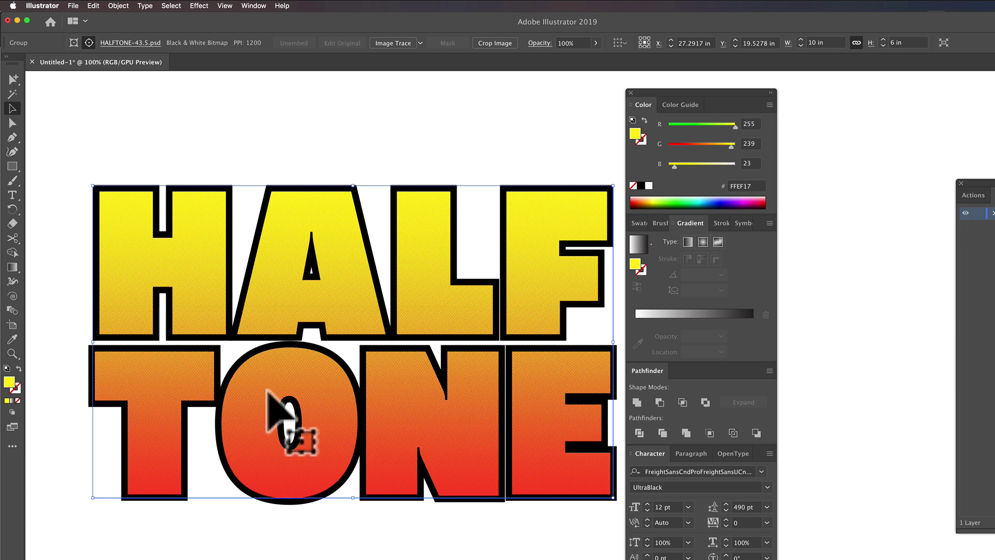